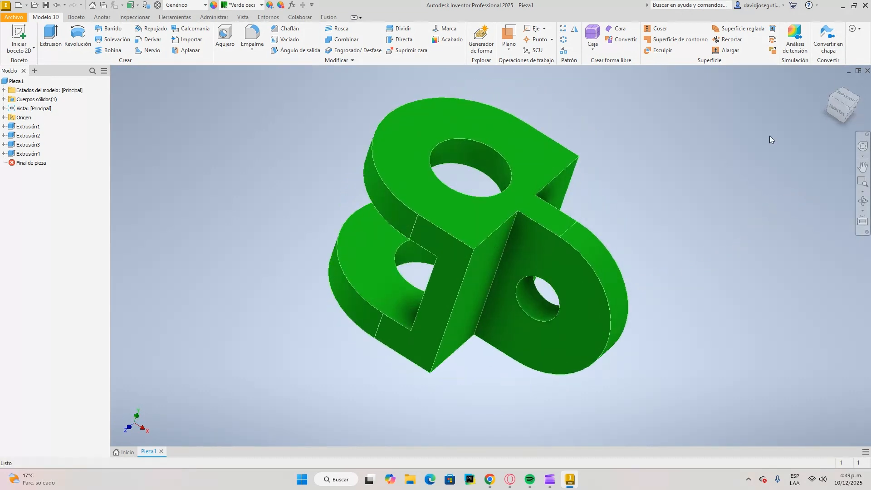
{"action": "left_click", "coordinate": [845, 106]}
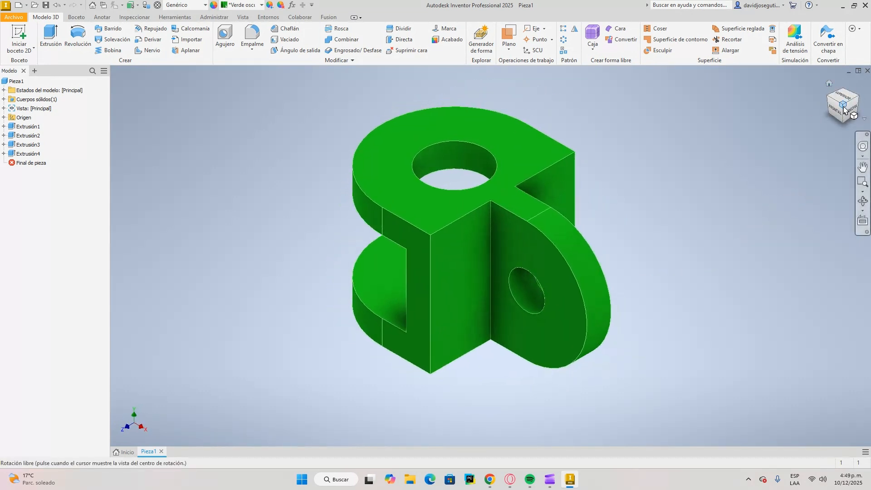
{"action": "key", "text": "Escape"}
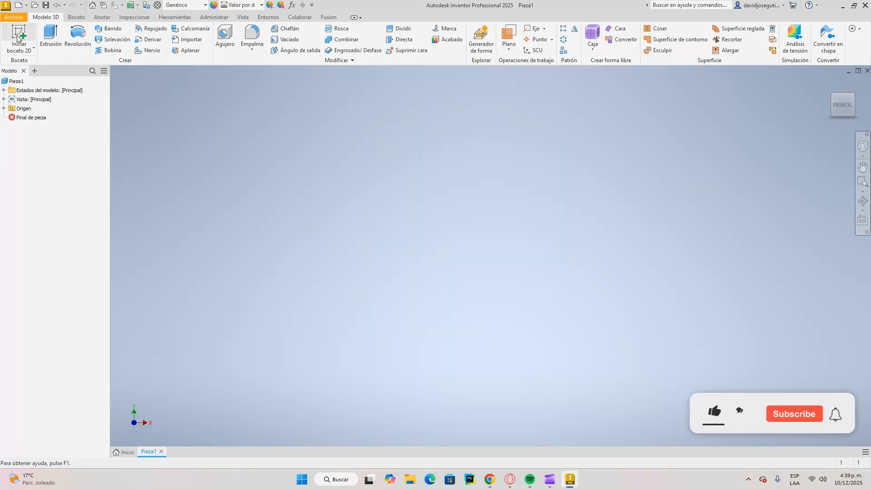
Start a sketch on the front plane and draw a 30 mm diameter circle centred on the origin
{"action": "left_click", "coordinate": [19, 36]}
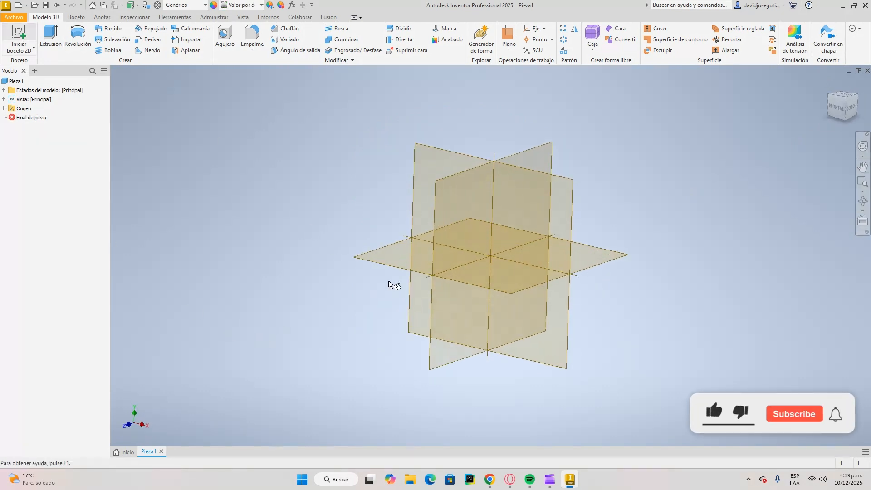
{"action": "left_click", "coordinate": [453, 149]}
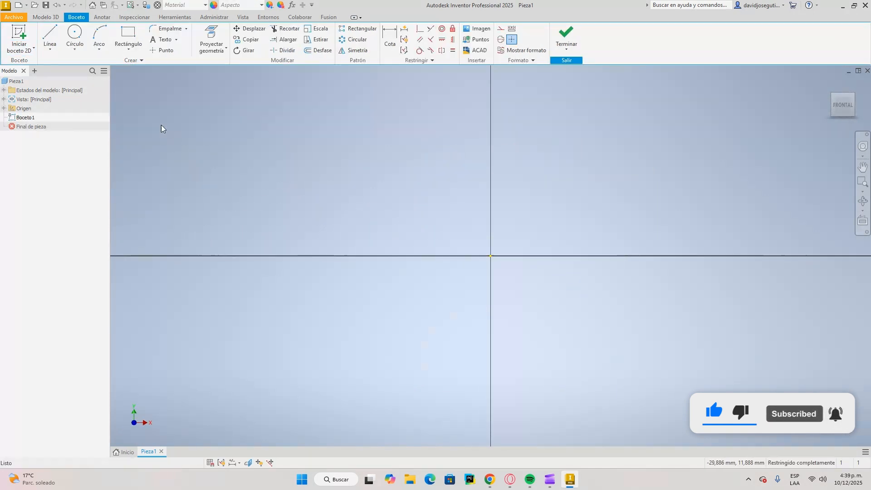
{"action": "left_click", "coordinate": [74, 34]}
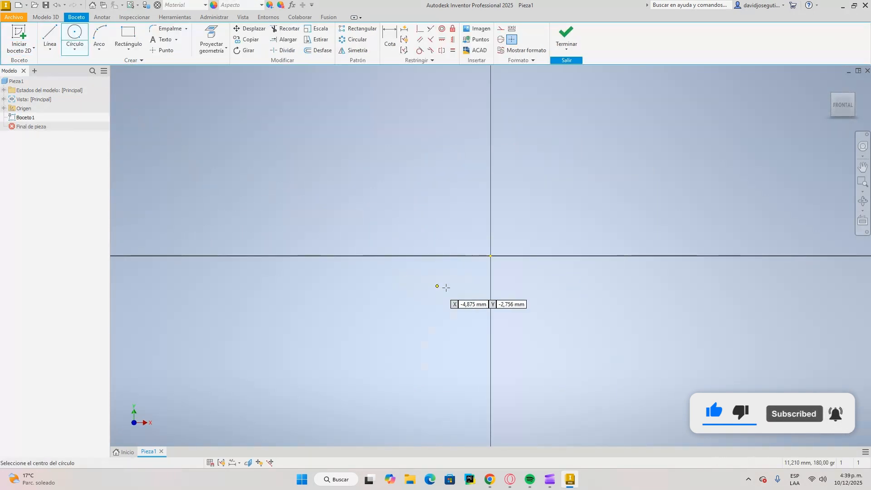
{"action": "left_click", "coordinate": [490, 255]}
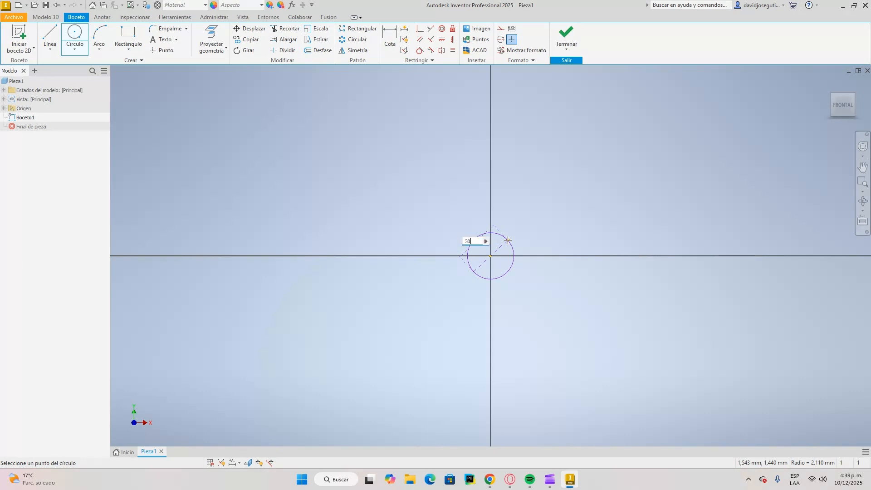
{"action": "type", "text": "30"}
{"action": "key", "text": "Return"}
{"action": "scroll", "coordinate": [507, 240], "scroll_direction": "down", "scroll_amount": 3}
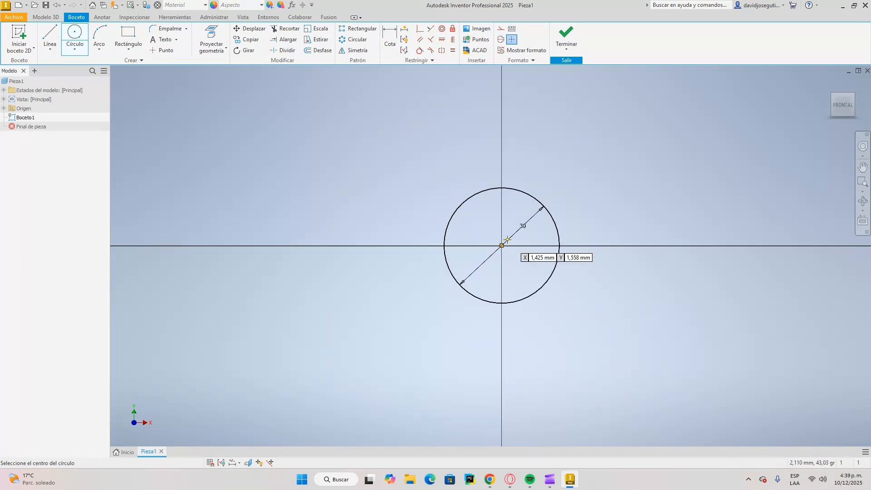
Add a concentric 100 mm diameter circle around the 30 mm circle
{"action": "left_click", "coordinate": [503, 244]}
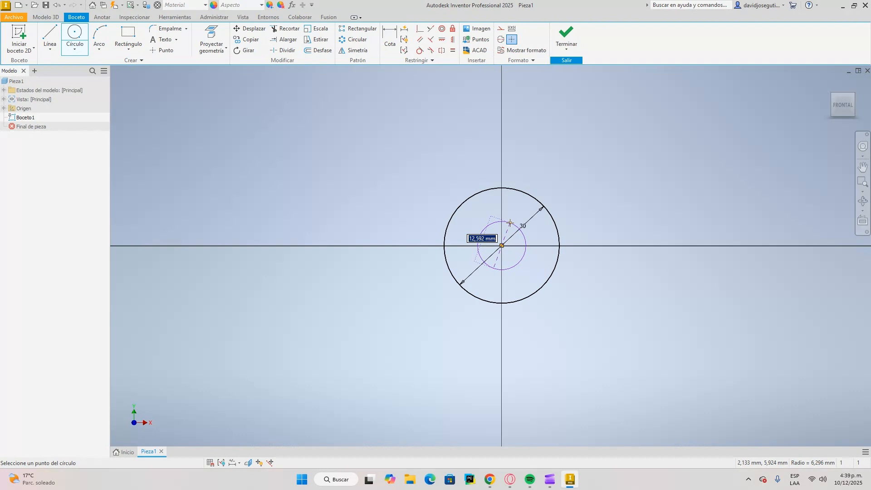
{"action": "type", "text": "100"}
{"action": "key", "text": "Return"}
{"action": "scroll", "coordinate": [496, 233], "scroll_direction": "down", "scroll_amount": 3}
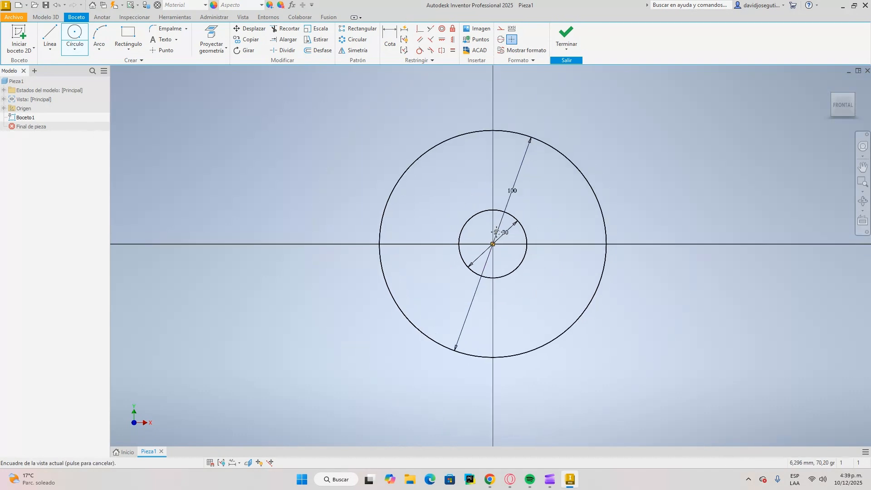
Draw a 30 mm line leftward from the large circle's top, a 100 mm vertical line down, and a closing line to the circle's bottom
{"action": "key", "text": "l"}
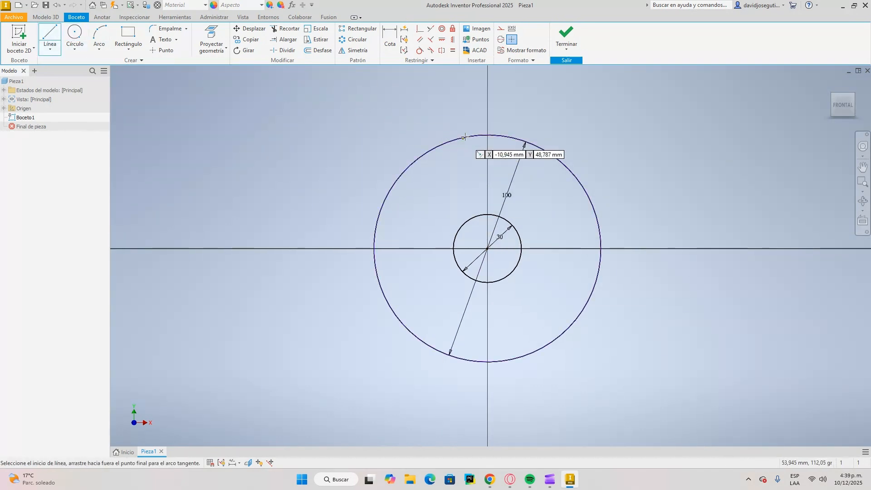
{"action": "left_click", "coordinate": [488, 135]}
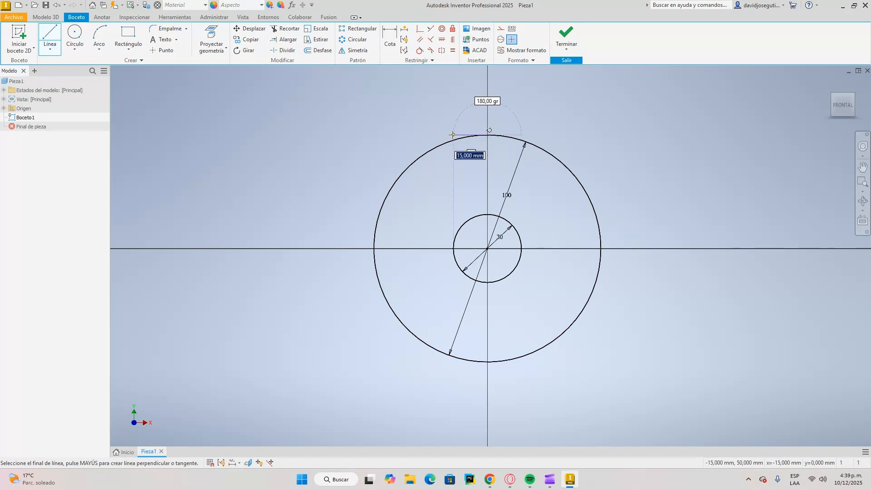
{"action": "type", "text": "30"}
{"action": "key", "text": "Return"}
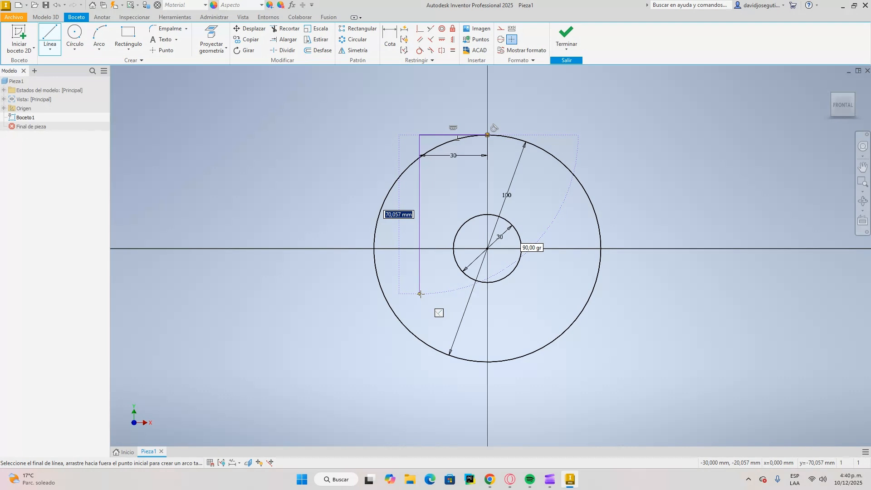
{"action": "type", "text": "100"}
{"action": "key", "text": "Return"}
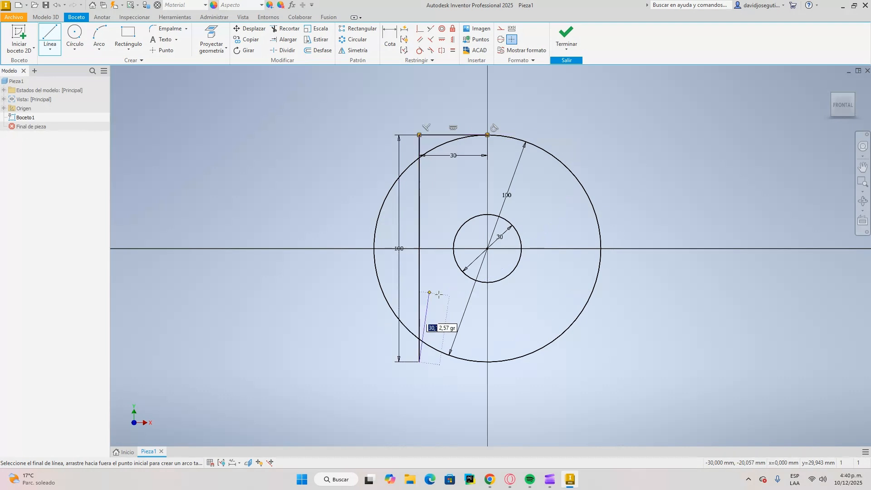
{"action": "left_click", "coordinate": [488, 361]}
{"action": "key", "text": "Escape"}
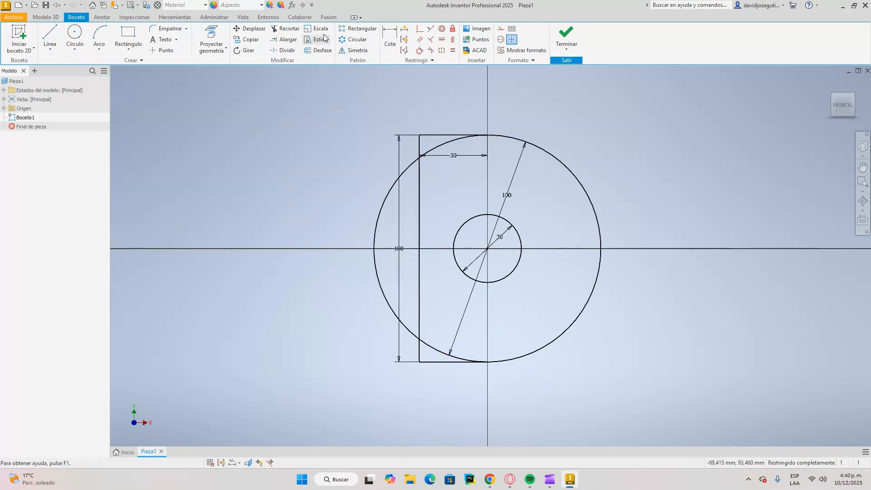
Trim away the left half of the 100 mm circle to leave a D-shaped outline around the 30 mm hole
{"action": "left_click", "coordinate": [276, 28]}
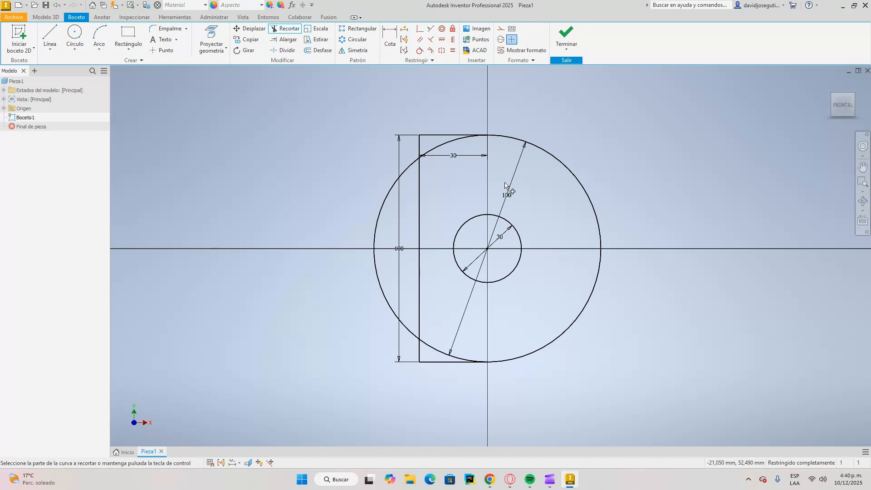
{"action": "left_click", "coordinate": [398, 182]}
{"action": "left_click", "coordinate": [434, 348]}
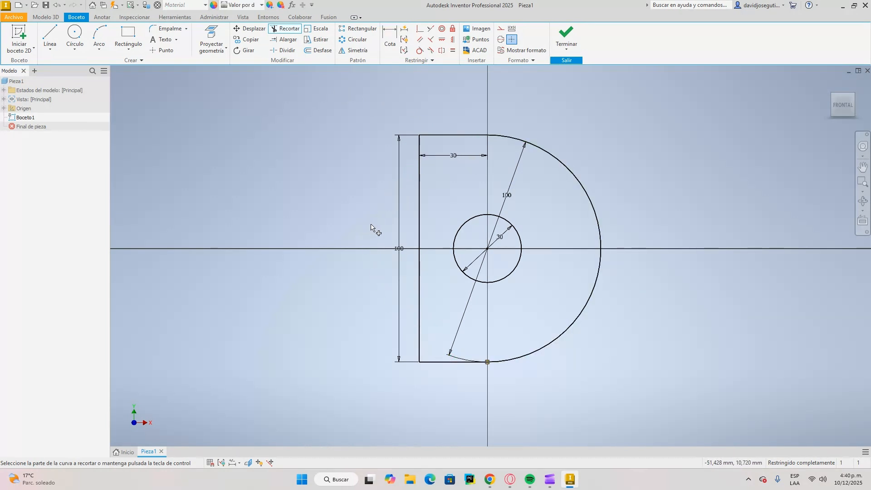
{"action": "key", "text": "Escape"}
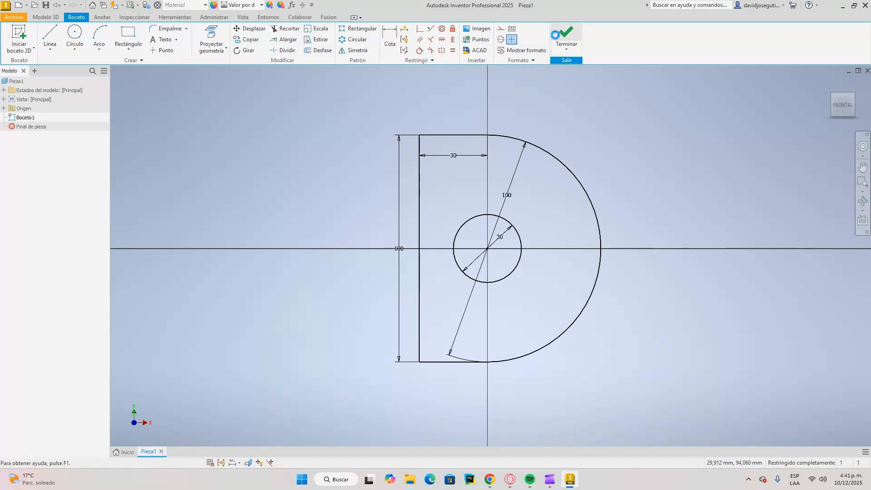
Finish the sketch and extrude the D-shaped profile around the hole in the flipped direction, behind the sketch plane
{"action": "scroll", "coordinate": [354, 222], "scroll_direction": "down", "scroll_amount": 7}
{"action": "scroll", "coordinate": [353, 241], "scroll_direction": "up", "scroll_amount": 7}
{"action": "middle_click_drag", "start_coordinate": [353, 241], "coordinate": [444, 243]}
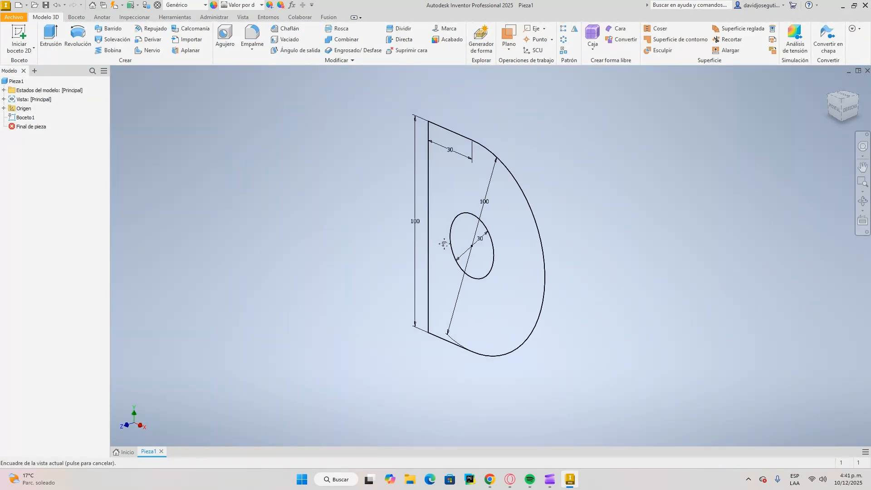
{"action": "left_click", "coordinate": [51, 36]}
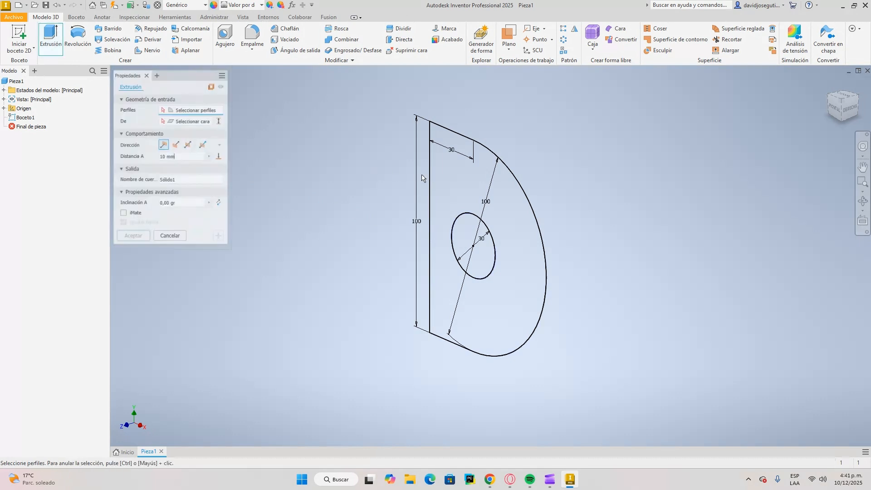
{"action": "left_click", "coordinate": [466, 183]}
{"action": "left_click", "coordinate": [176, 144]}
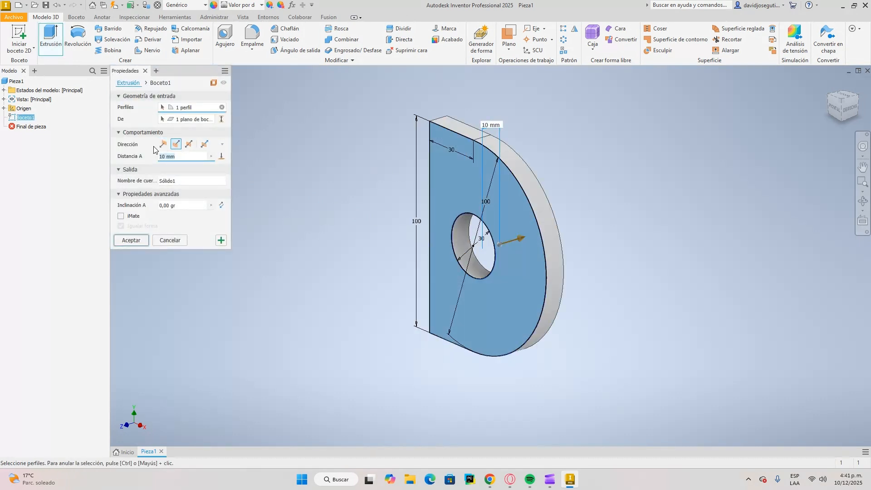
{"action": "key", "text": "Return"}
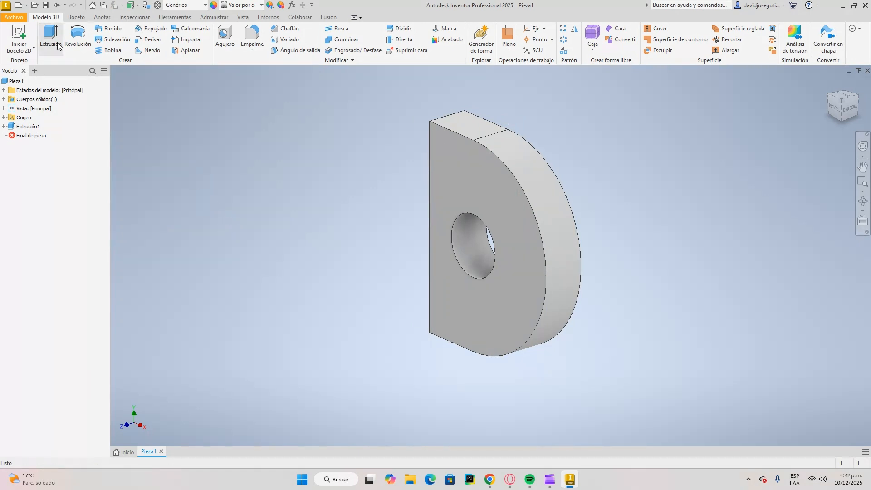
Sketch on the flat rectangular end face, drawing helper lines 10 mm inward from the right edge's midpoint and 30 mm straight up
{"action": "left_click", "coordinate": [828, 98]}
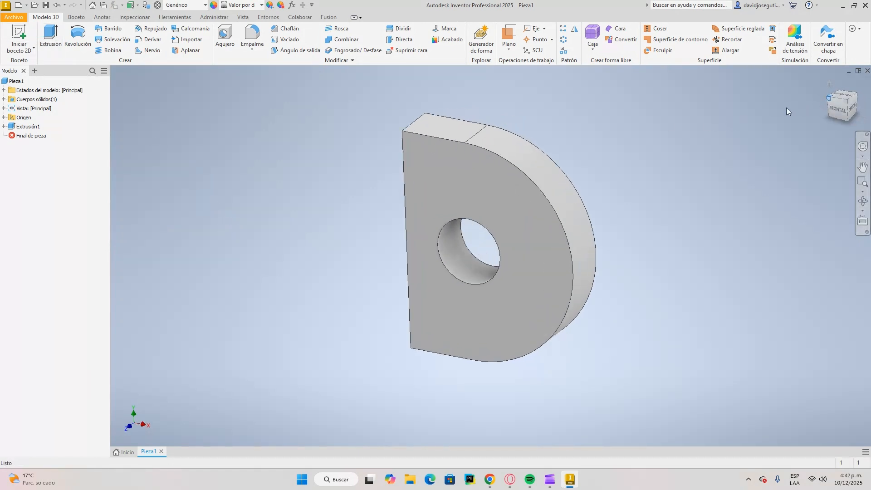
{"action": "left_click", "coordinate": [19, 37]}
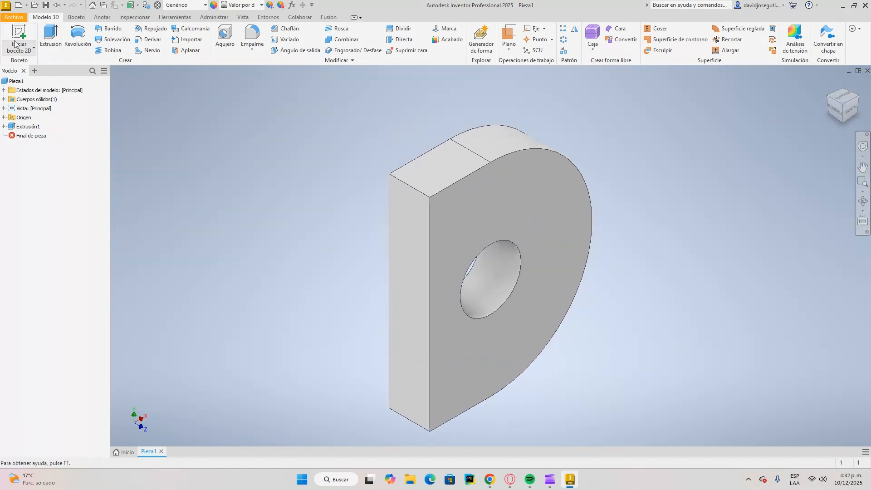
{"action": "left_click", "coordinate": [399, 255]}
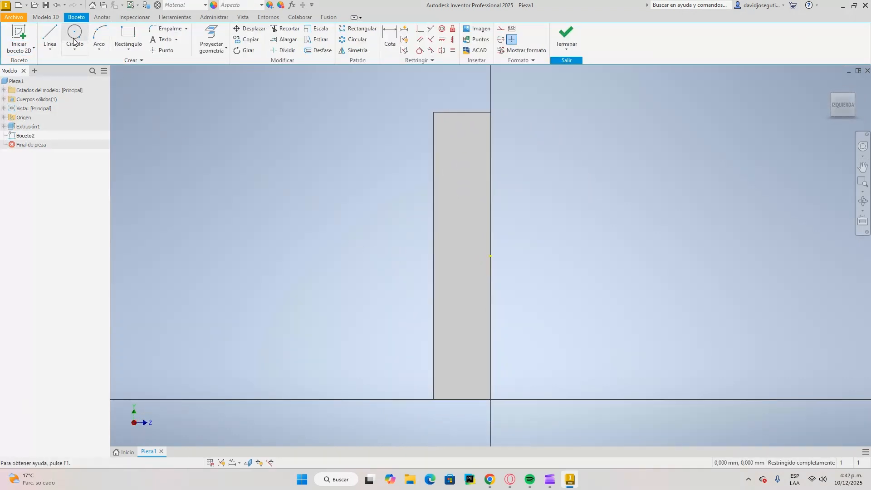
{"action": "left_click", "coordinate": [50, 36]}
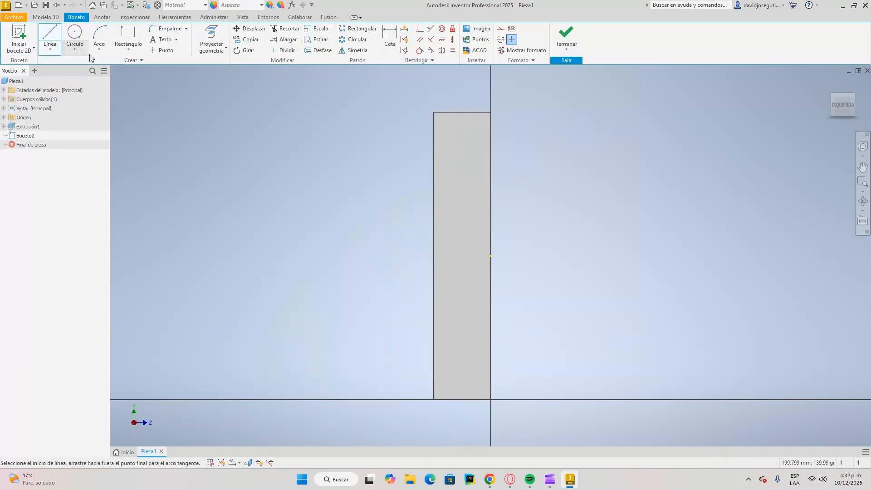
{"action": "left_click", "coordinate": [491, 255]}
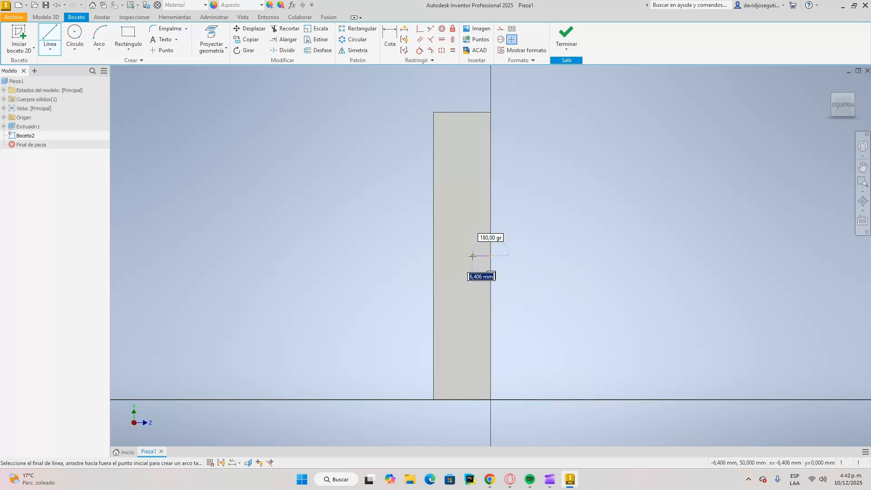
{"action": "type", "text": "10"}
{"action": "key", "text": "Return"}
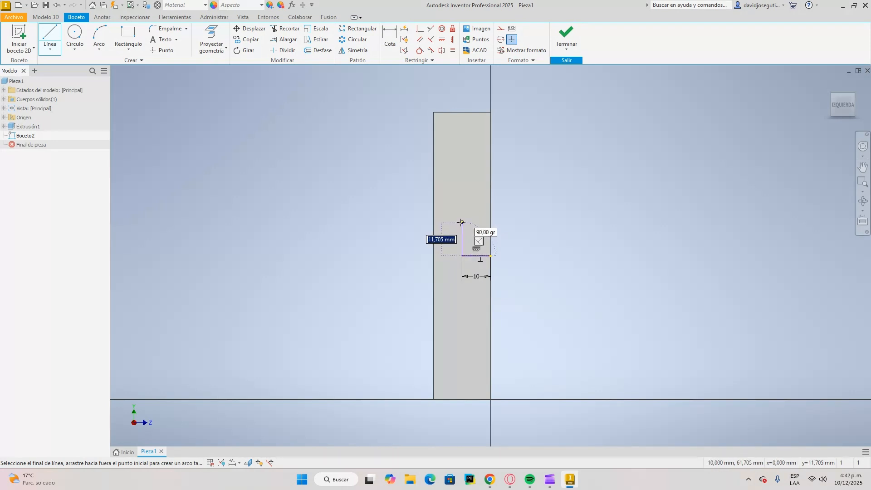
{"action": "type", "text": "30"}
{"action": "key", "text": "Return"}
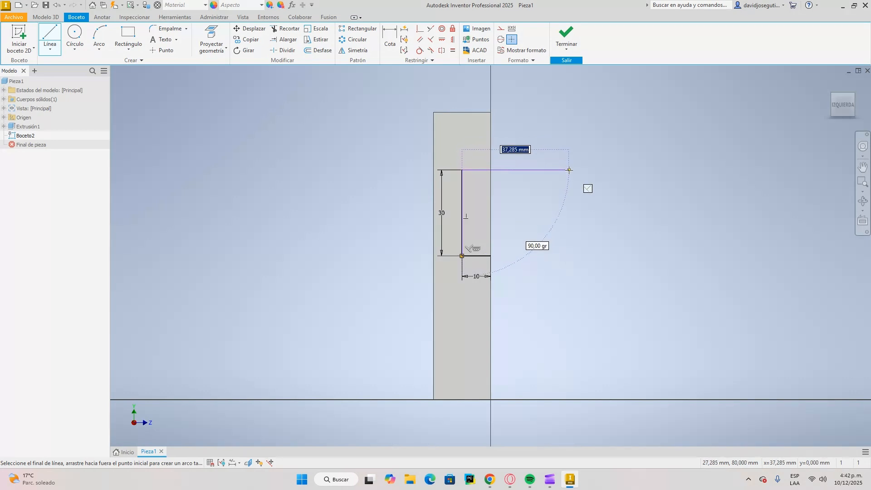
Draw a 60 mm horizontal line rightward from the vertical line's top, and a 120 mm line back leftward from its far end
{"action": "type", "text": "60"}
{"action": "key", "text": "Return"}
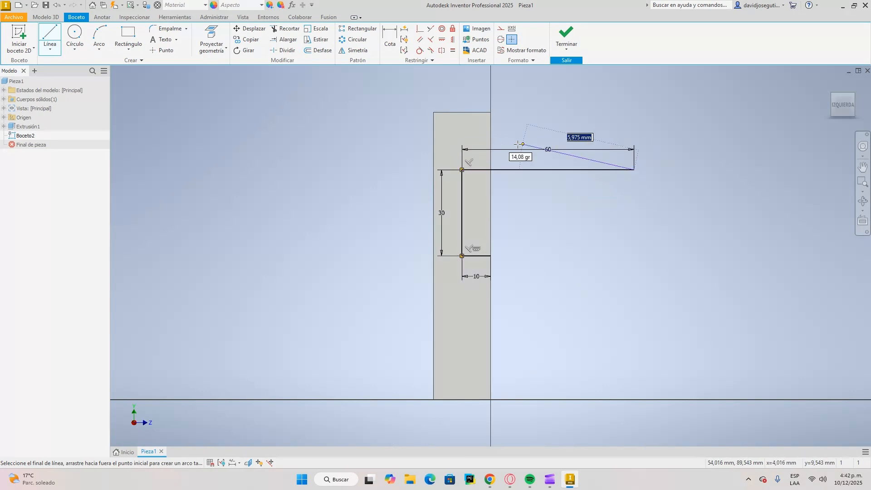
{"action": "key", "text": "Escape"}
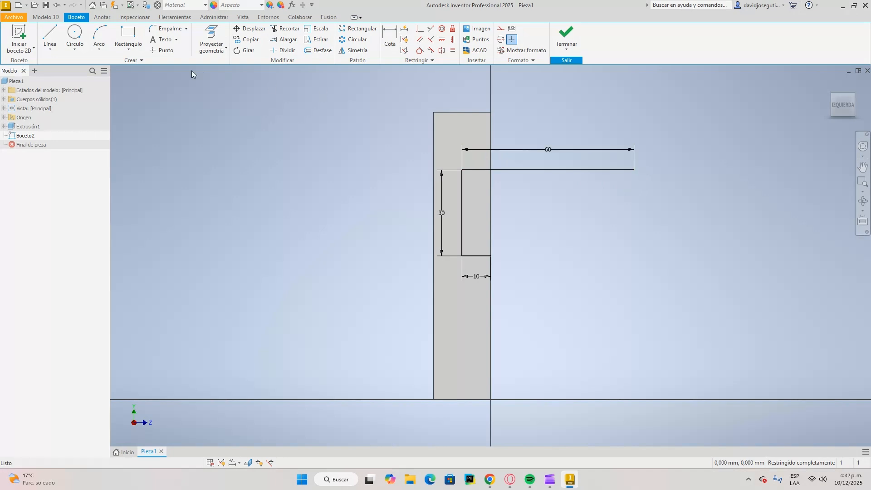
{"action": "left_click", "coordinate": [50, 37]}
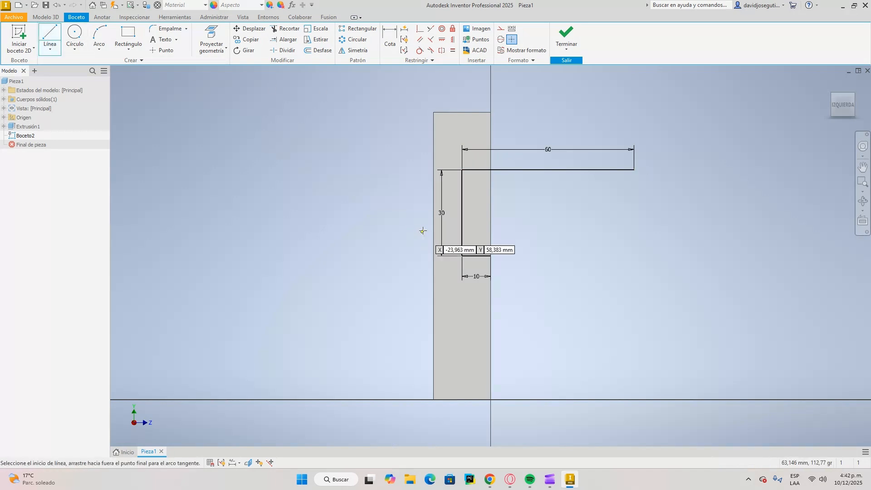
{"action": "left_click", "coordinate": [634, 170]}
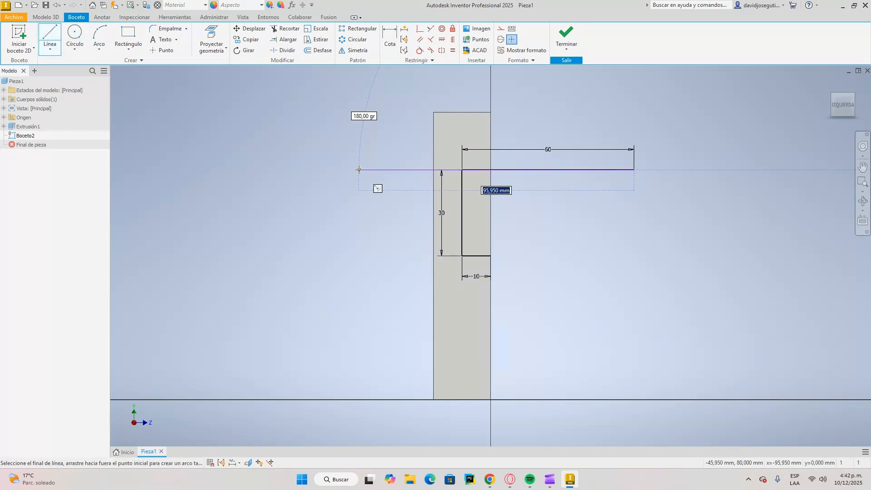
{"action": "type", "text": "120"}
{"action": "key", "text": "Return"}
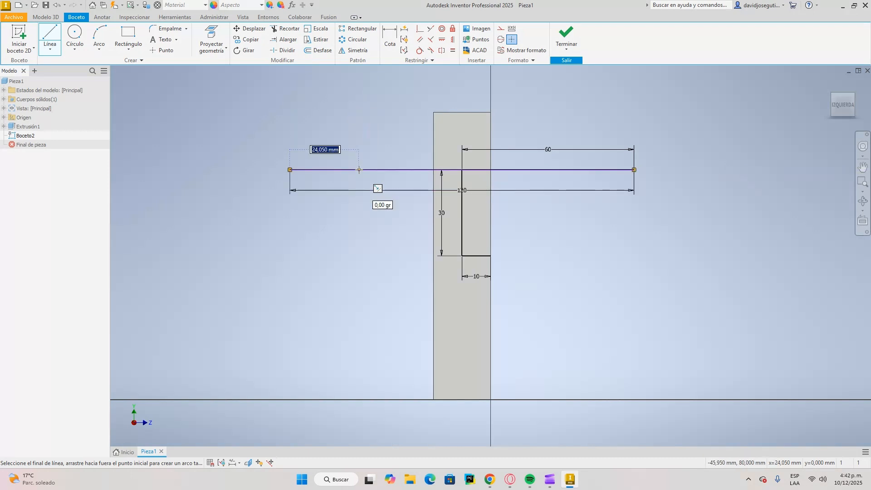
{"action": "key", "text": "Escape"}
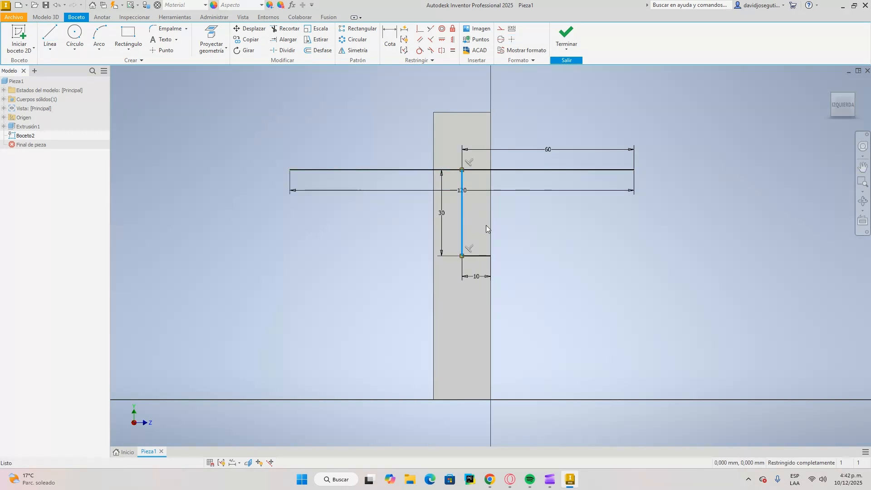
Delete the 30 mm vertical and 10 mm horizontal helper lines
{"action": "key", "text": "Delete"}
{"action": "left_click", "coordinate": [475, 256]}
{"action": "key", "text": "Delete"}
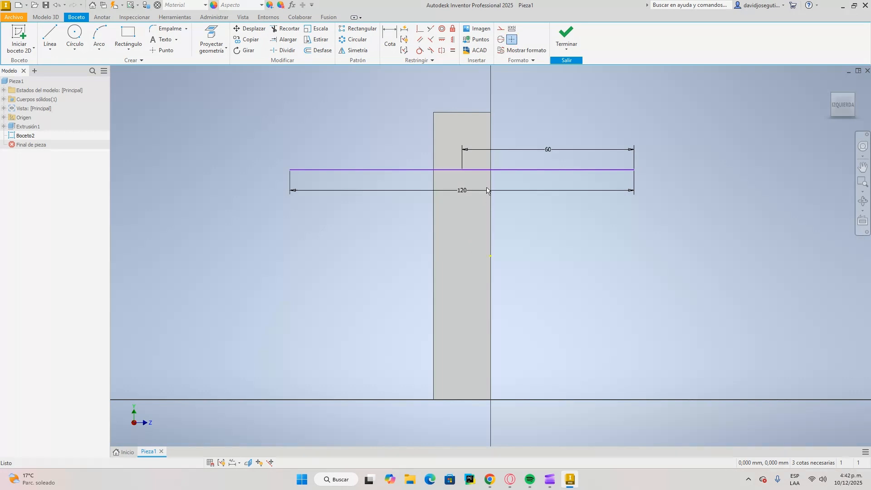
Delete the 60 mm dimensioned line and complete a 120 mm by 60 mm rectangle downward from the 120 mm line
{"action": "key", "text": "Delete"}
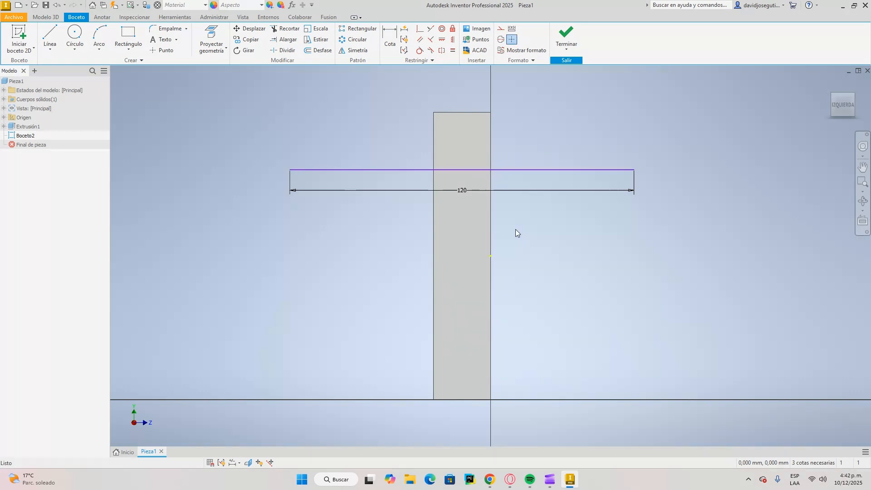
{"action": "left_click", "coordinate": [41, 44]}
{"action": "left_click", "coordinate": [290, 170]}
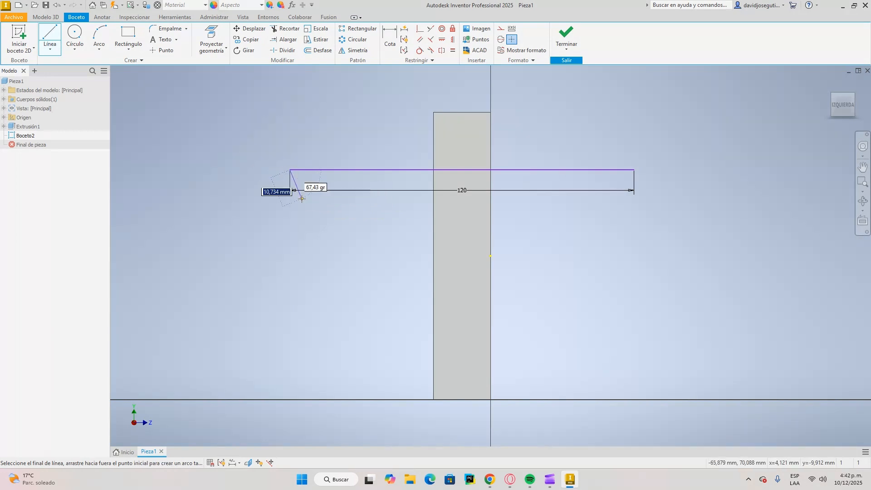
{"action": "type", "text": "60"}
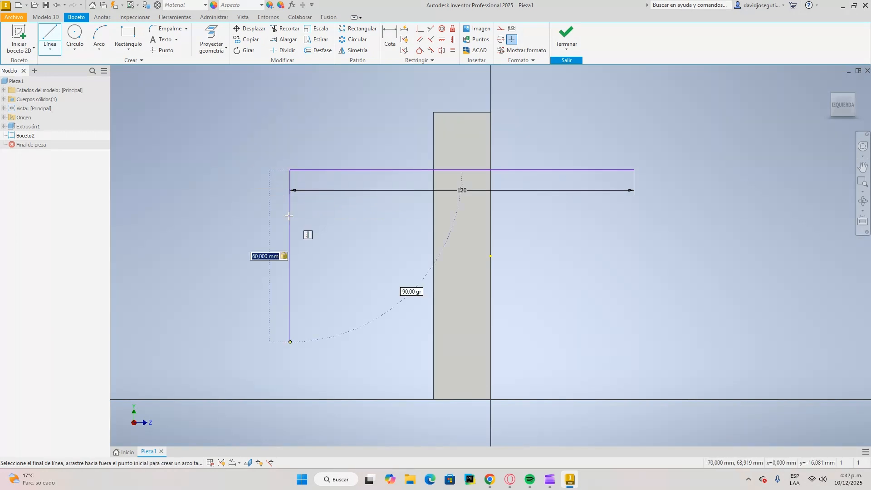
{"action": "key", "text": "Return"}
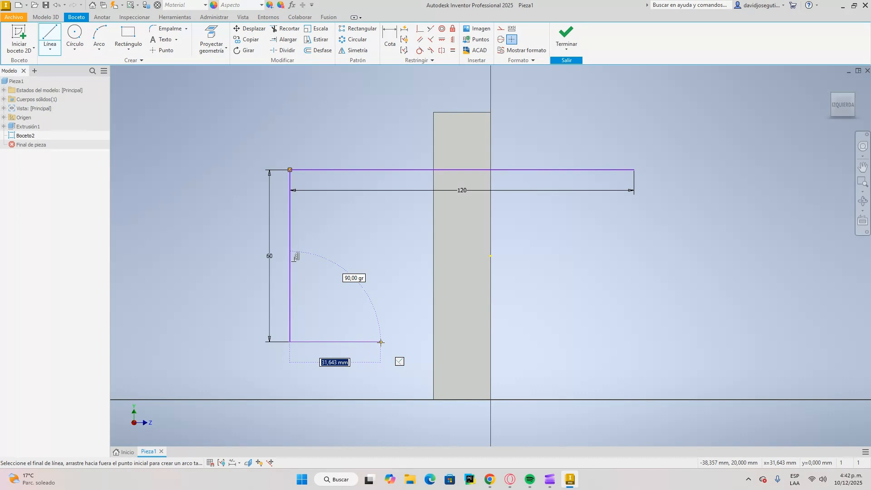
{"action": "type", "text": "120"}
{"action": "key", "text": "Return"}
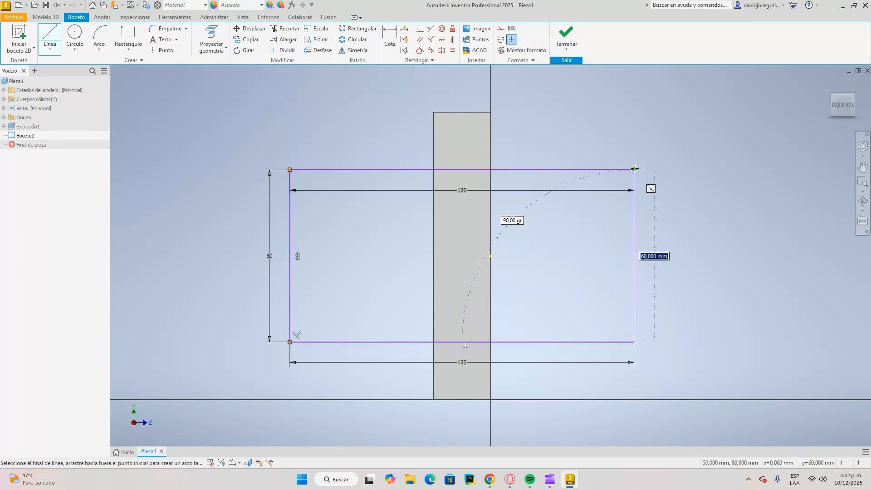
{"action": "left_click", "coordinate": [634, 169]}
{"action": "key", "text": "Escape"}
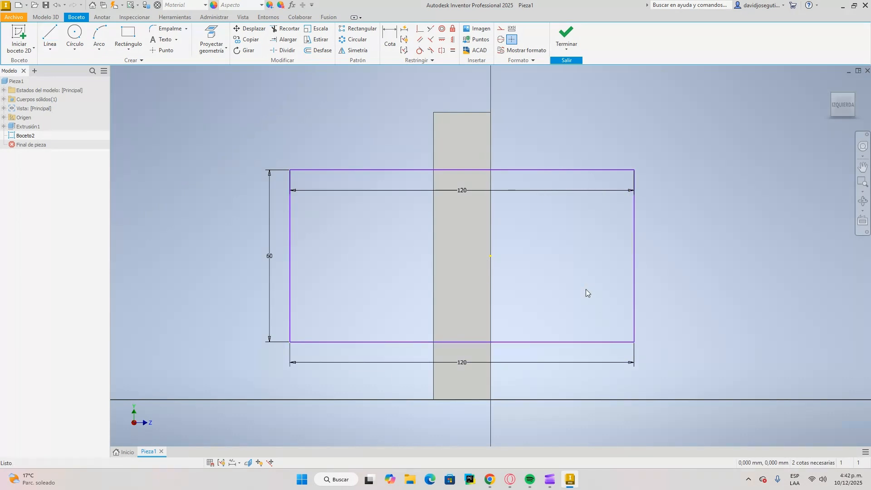
Finish the sketch and extrude the rectangle outward from the plate's flat end face as a block
{"action": "left_click", "coordinate": [566, 36]}
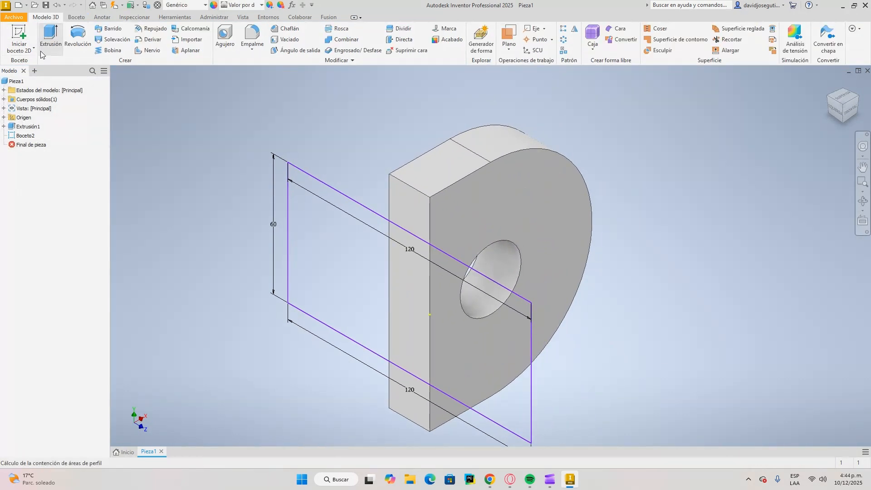
{"action": "left_click", "coordinate": [50, 37]}
{"action": "left_click", "coordinate": [131, 240]}
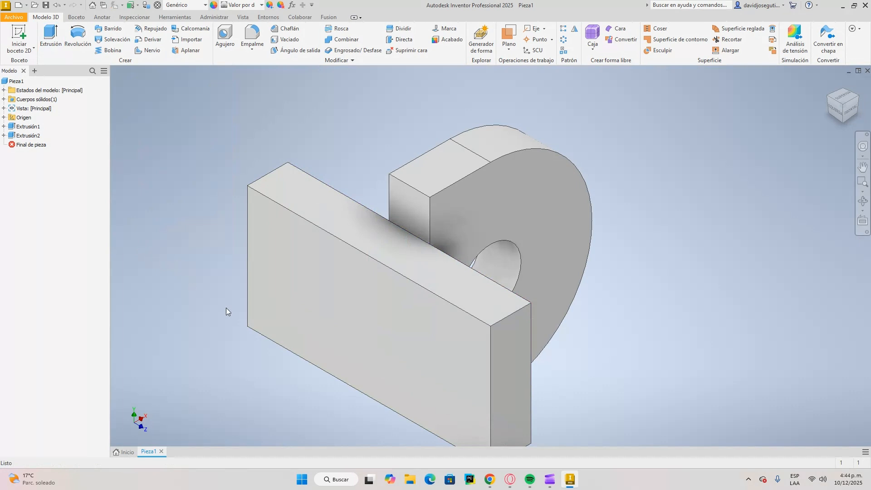
Start a sketch on the new block's upper face and draw a 50 mm diameter circle near its outer long edge
{"action": "left_click", "coordinate": [20, 38]}
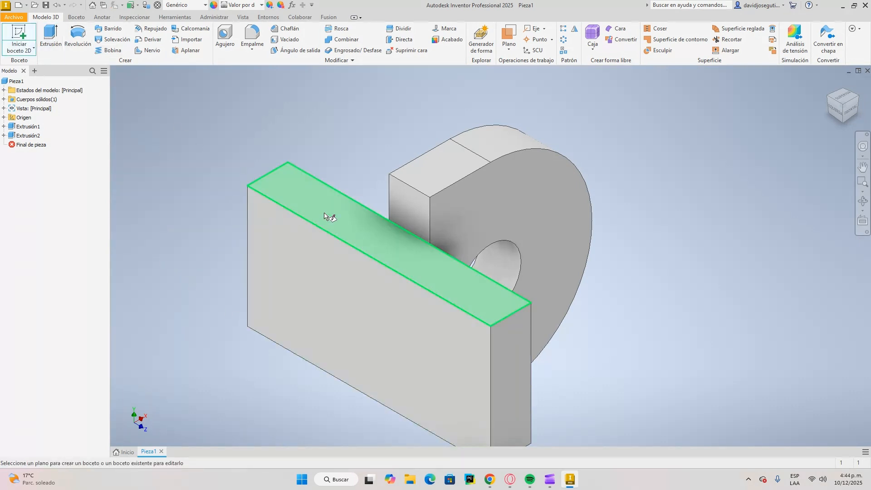
{"action": "left_click", "coordinate": [341, 218]}
{"action": "middle_click_drag", "start_coordinate": [393, 285], "coordinate": [385, 194]}
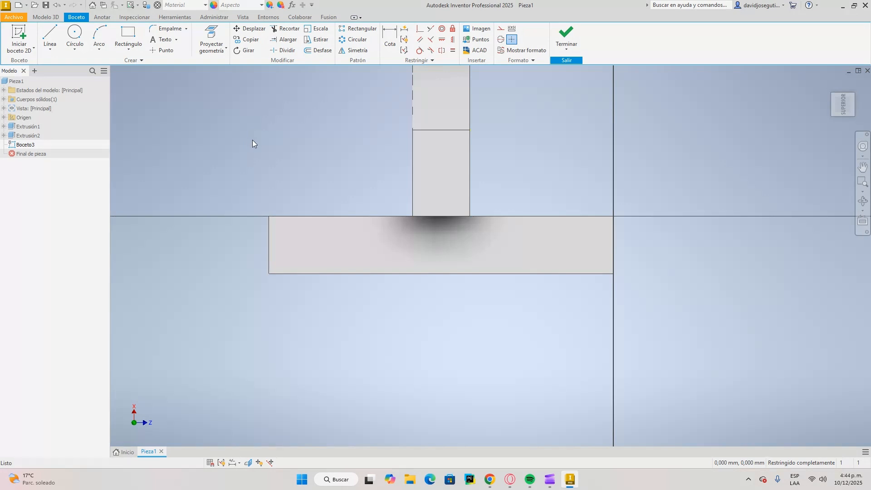
{"action": "left_click", "coordinate": [75, 36]}
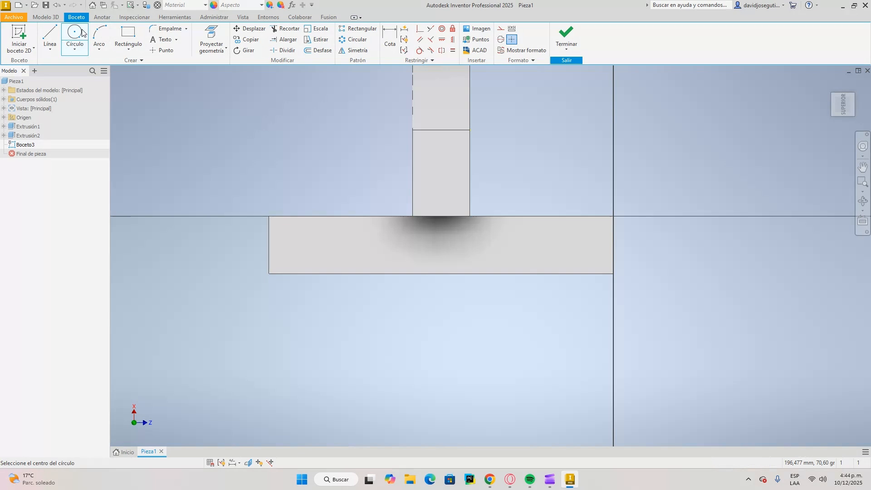
{"action": "left_click", "coordinate": [438, 285]}
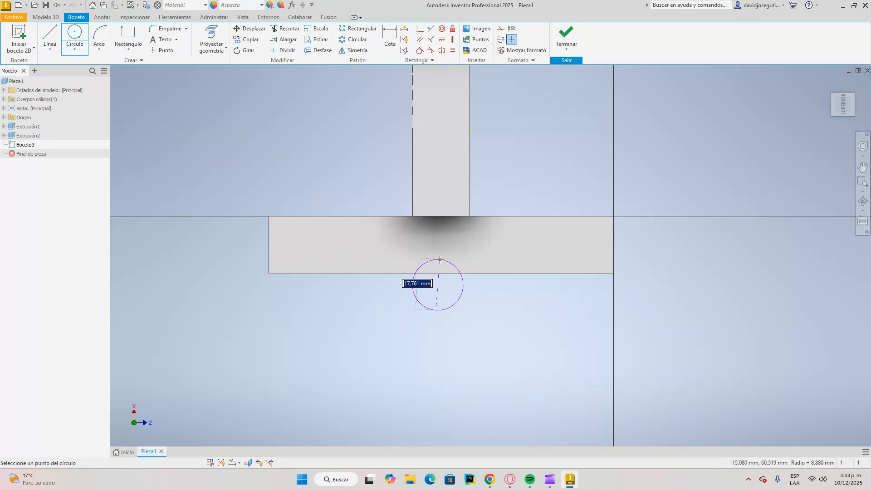
{"action": "type", "text": "50"}
{"action": "key", "text": "Return"}
{"action": "key", "text": "Escape"}
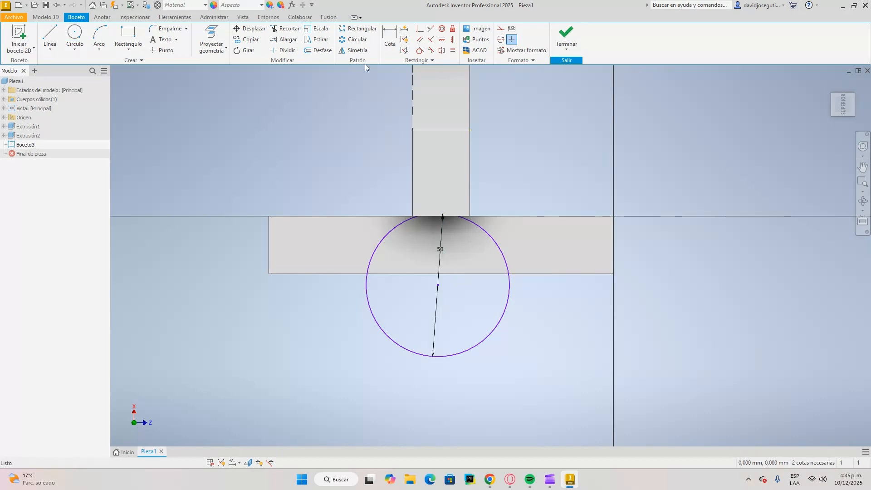
Dimension the circle's centre 40 mm from the edge where the block meets the D-shaped plate
{"action": "key", "text": "d"}
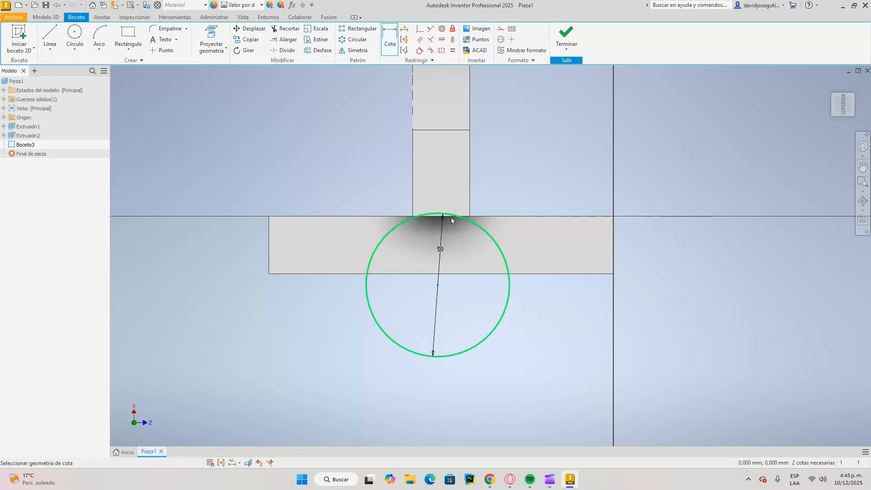
{"action": "left_click", "coordinate": [468, 216]}
{"action": "left_click", "coordinate": [499, 248]}
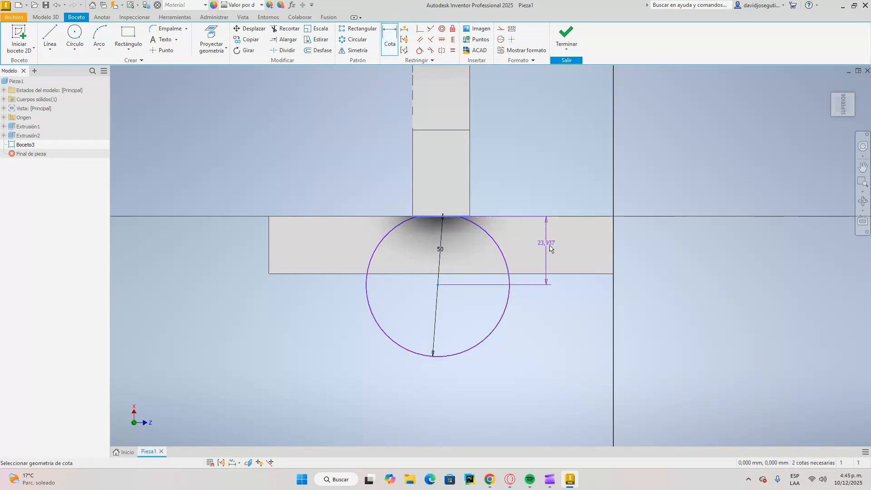
{"action": "left_click", "coordinate": [572, 256]}
{"action": "type", "text": "40"}
{"action": "key", "text": "Return"}
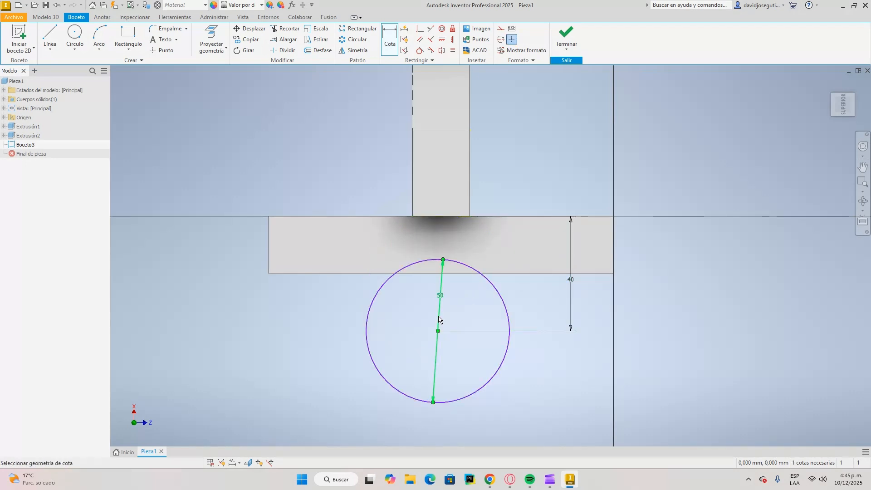
Constrain the circle's centre to align with the midpoint of the plate's edge on the block
{"action": "left_click", "coordinate": [451, 40]}
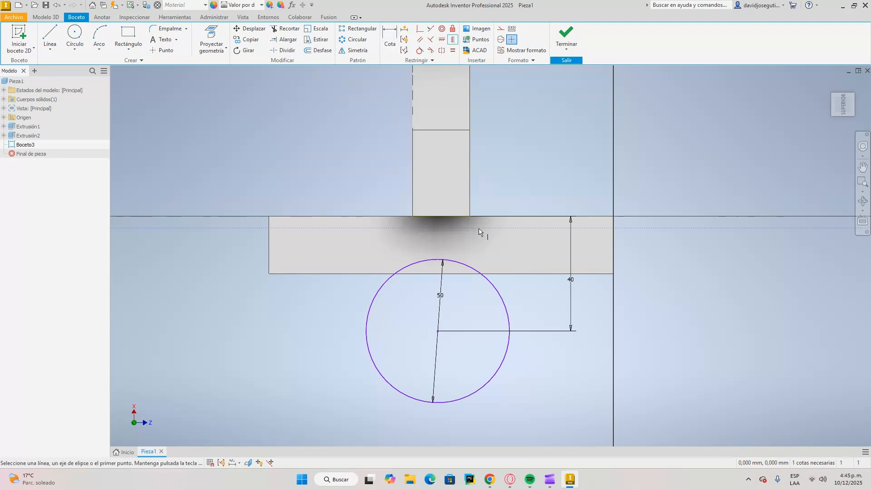
{"action": "left_click", "coordinate": [442, 40]}
{"action": "left_click", "coordinate": [442, 216]}
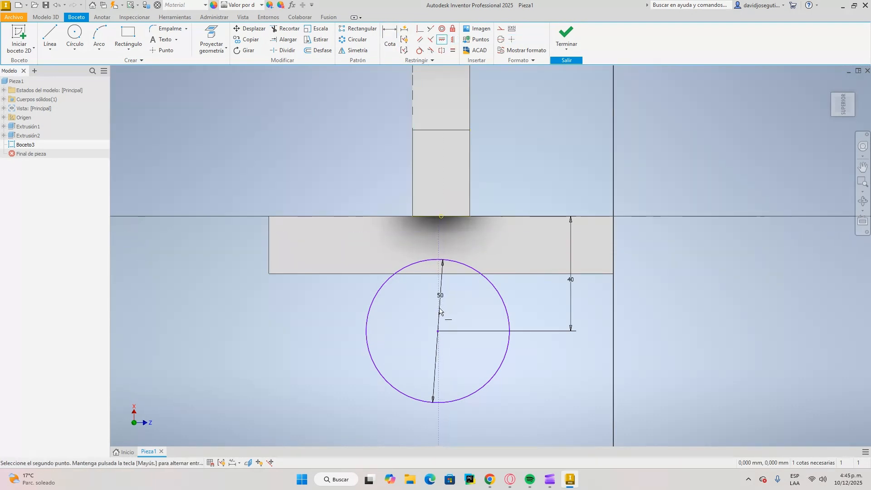
{"action": "left_click", "coordinate": [437, 331]}
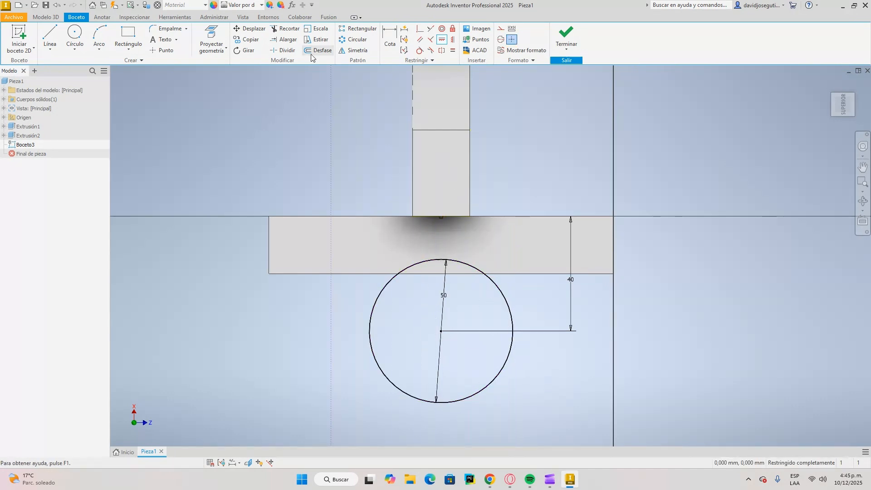
Draw a 120 mm diameter circle concentric with the 50 mm circle
{"action": "left_click", "coordinate": [75, 36]}
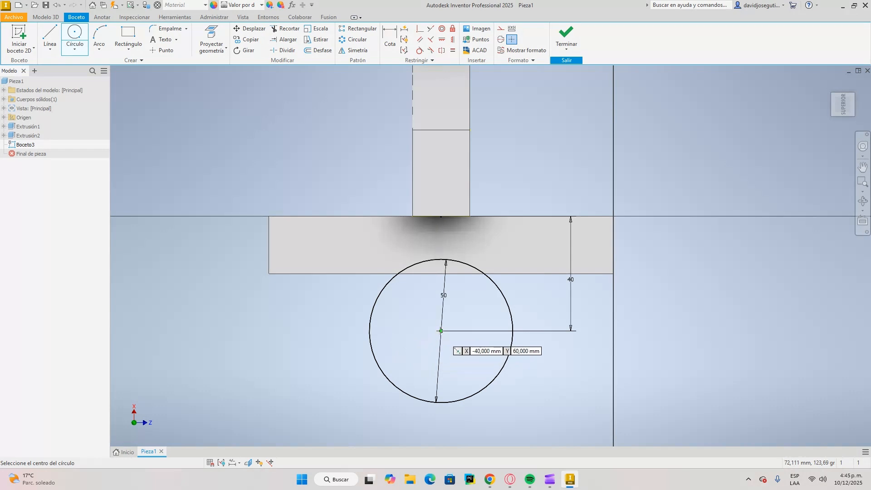
{"action": "left_click", "coordinate": [441, 331]}
{"action": "type", "text": "120"}
{"action": "key", "text": "Return"}
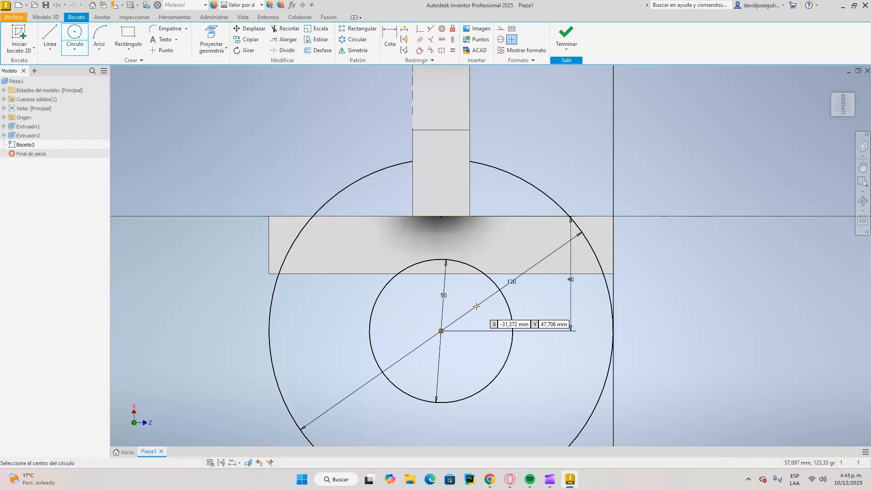
Draw straight tangent lines from both sides of the 120 mm circle to the block's corners on the plate side
{"action": "scroll", "coordinate": [476, 307], "scroll_direction": "down", "scroll_amount": 3}
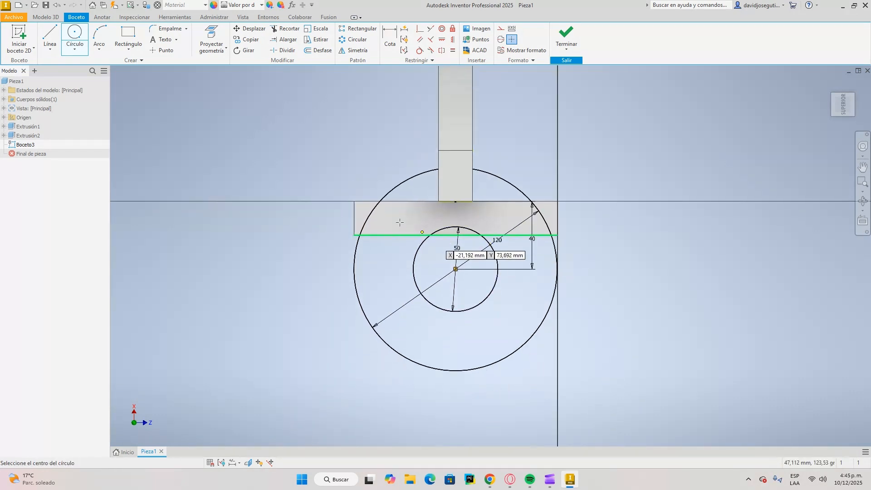
{"action": "left_click", "coordinate": [50, 36]}
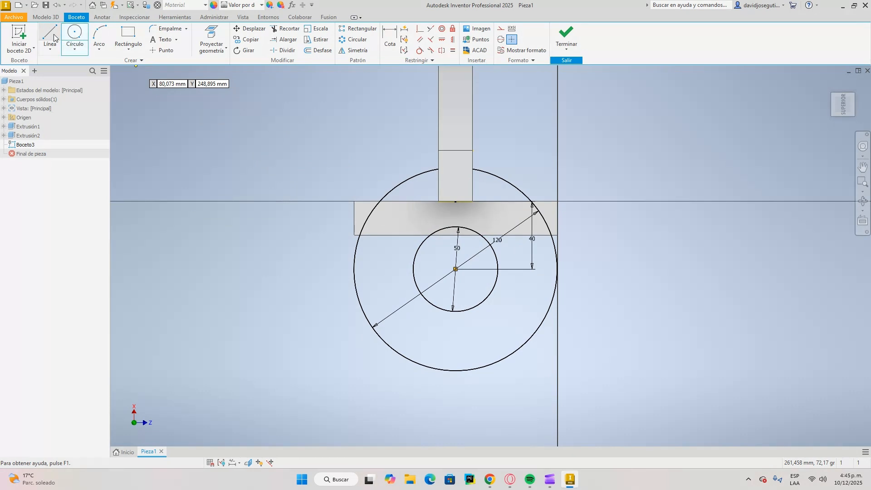
{"action": "left_click", "coordinate": [355, 269]}
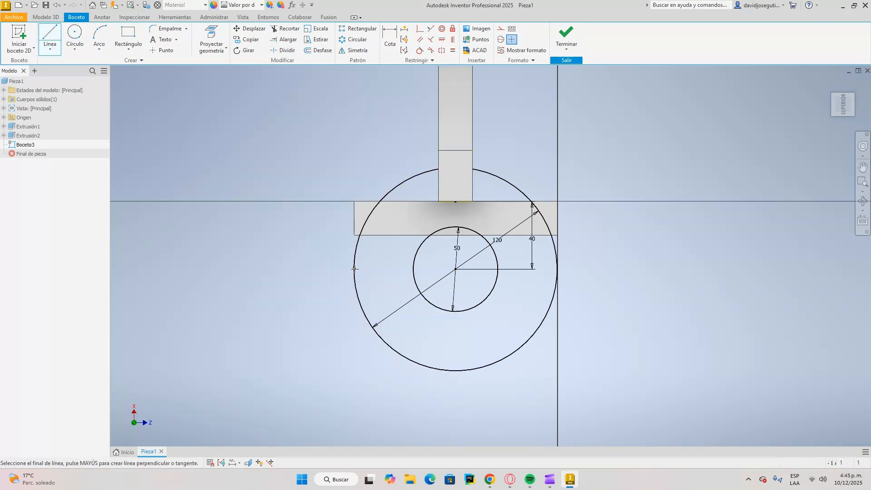
{"action": "left_click", "coordinate": [354, 201]}
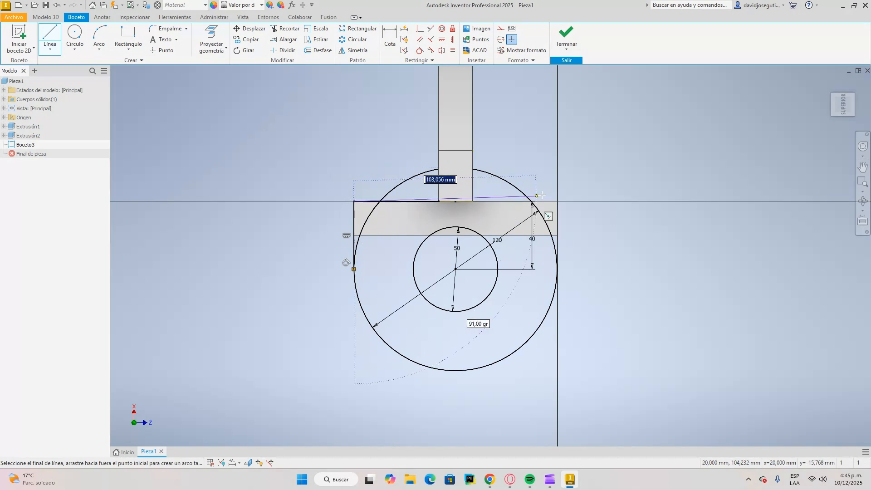
{"action": "left_click", "coordinate": [558, 201]}
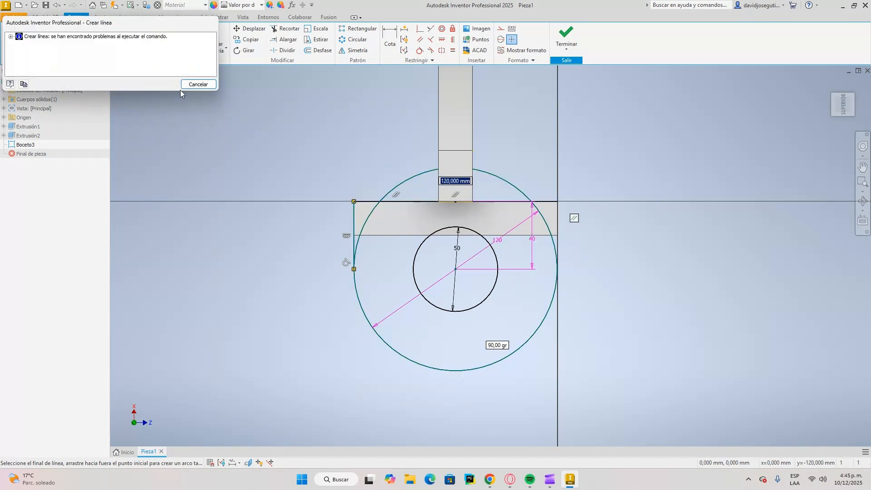
{"action": "left_click", "coordinate": [199, 84]}
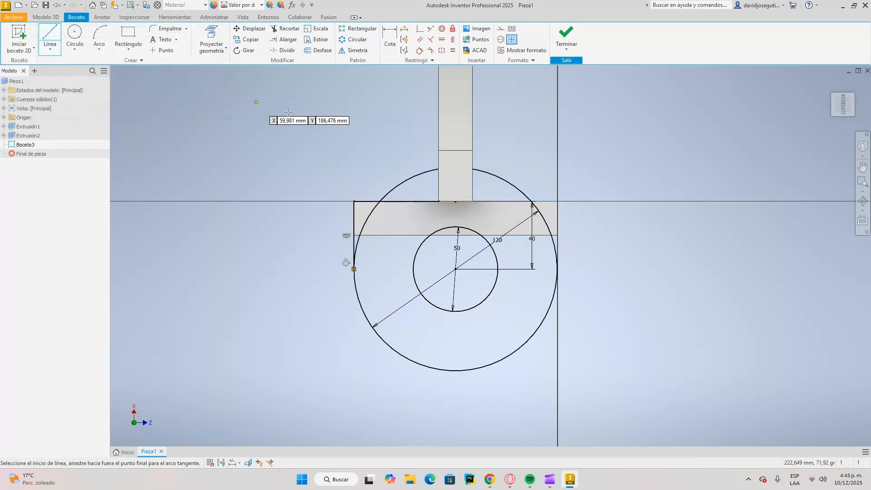
{"action": "left_click", "coordinate": [558, 201]}
{"action": "left_click", "coordinate": [557, 269]}
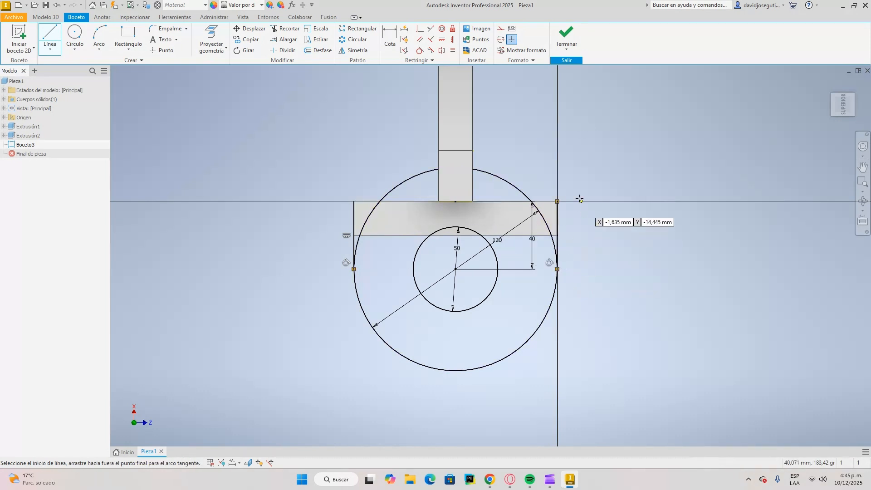
Try to close the outline with a 120 mm line between the block's two corners on the plate side
{"action": "left_click", "coordinate": [532, 201]}
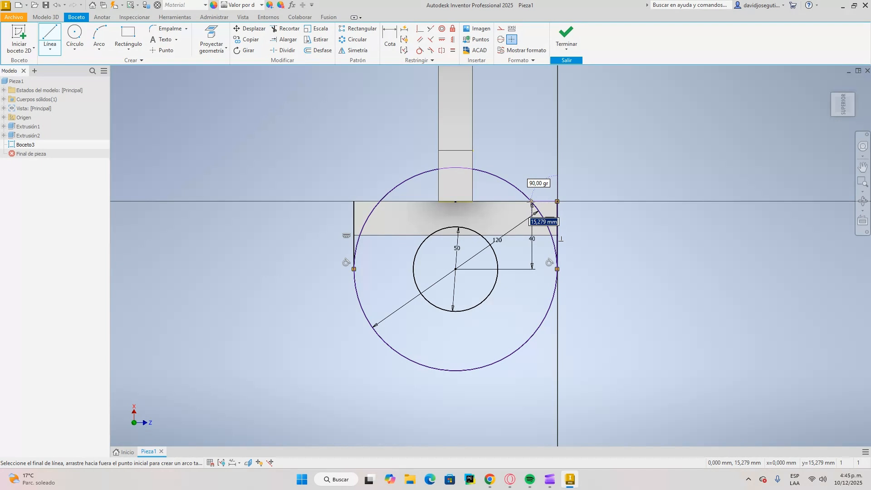
{"action": "type", "text": "120"}
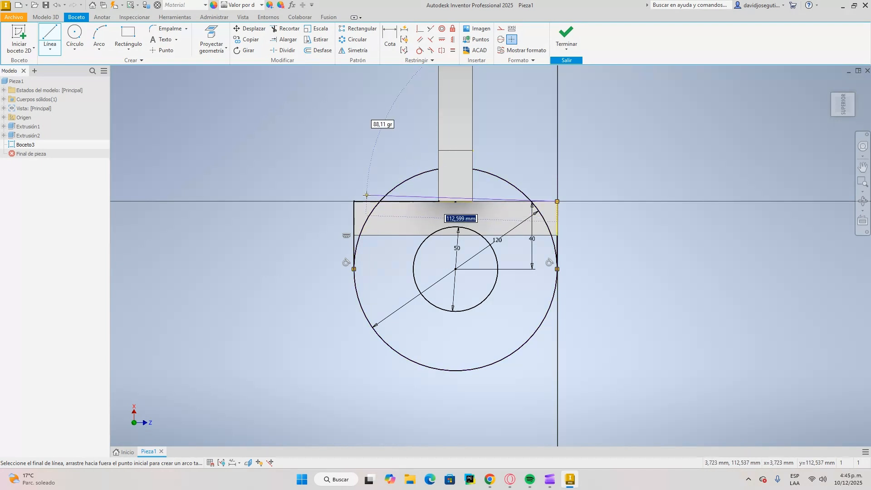
{"action": "left_click", "coordinate": [355, 200]}
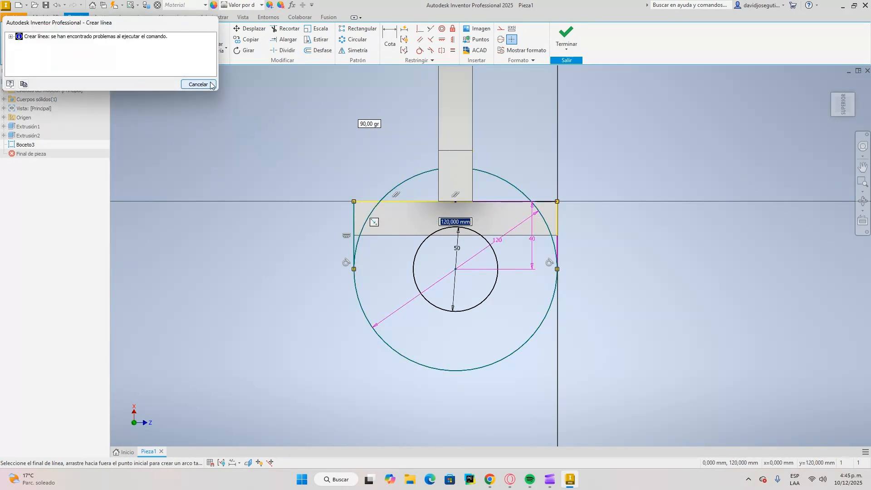
{"action": "left_click", "coordinate": [211, 85]}
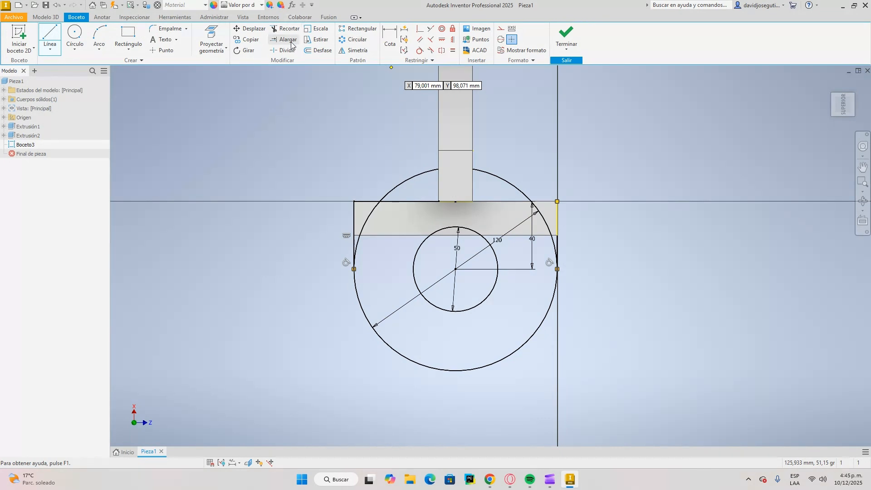
Trim the 120 mm circle's arc on the plate side between the tangent lines and finish the sketch
{"action": "left_click", "coordinate": [285, 28]}
{"action": "left_click", "coordinate": [416, 177]}
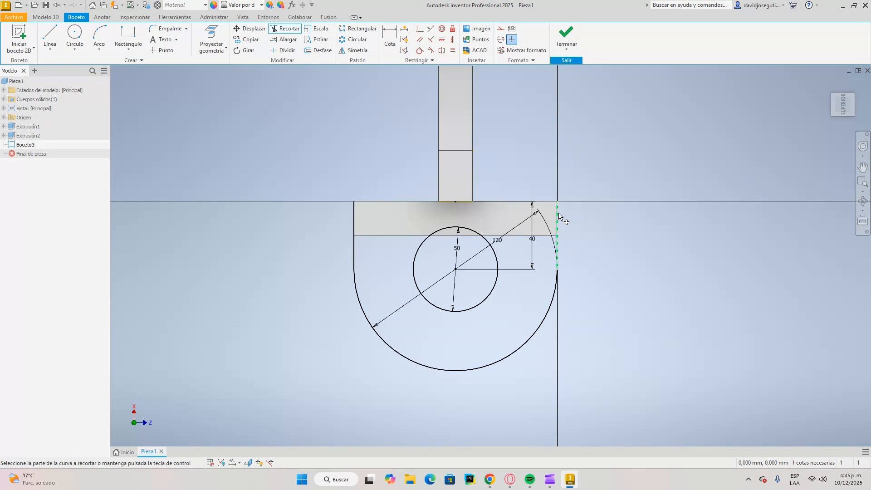
{"action": "key", "text": "Escape"}
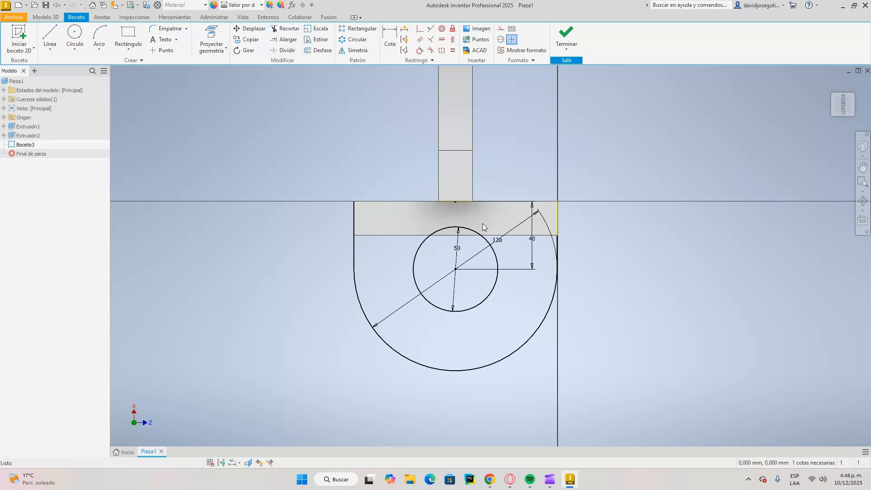
{"action": "left_click", "coordinate": [566, 36]}
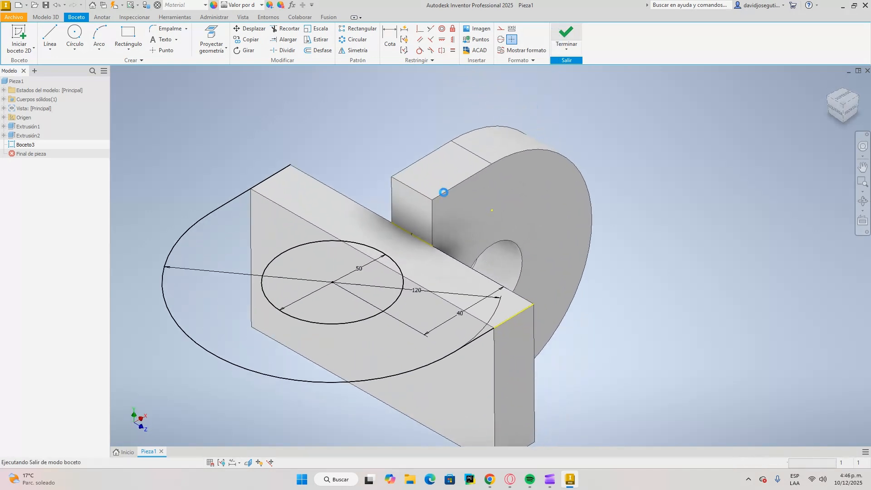
Reopen the second lug's profile sketch on the block's top face for editing
{"action": "left_click", "coordinate": [50, 36]}
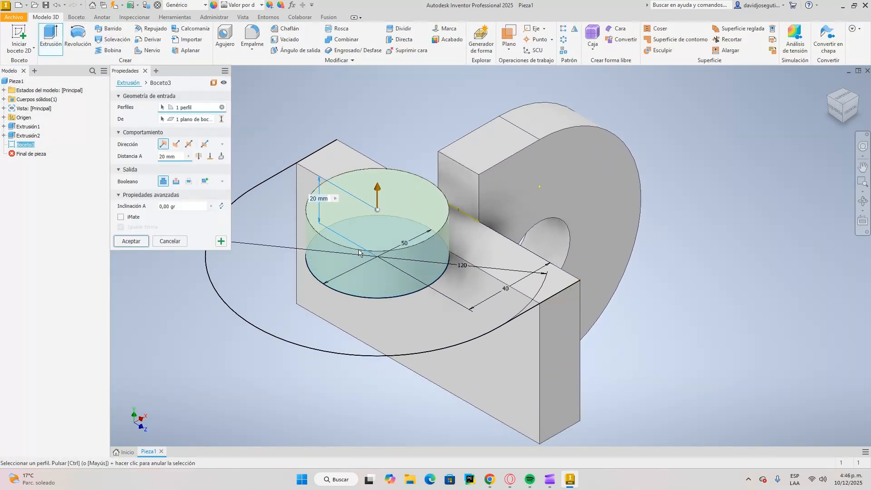
{"action": "key", "text": "Escape"}
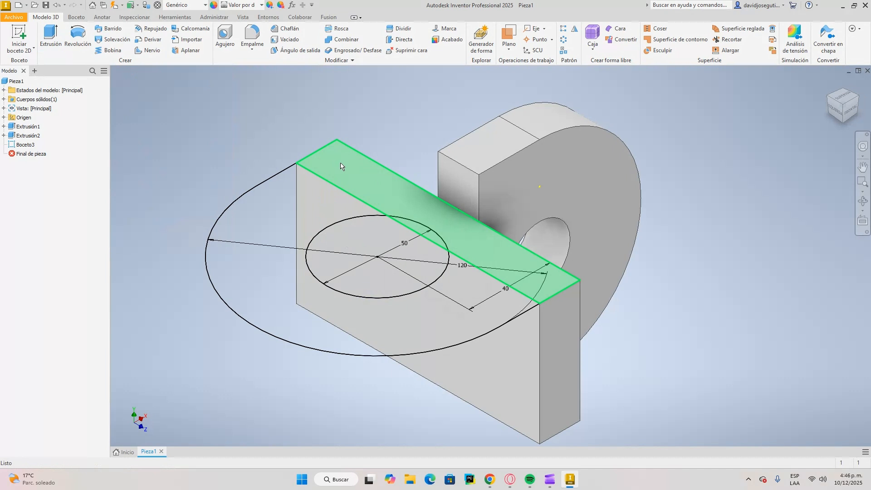
{"action": "key", "text": "ctrl+z"}
{"action": "left_click", "coordinate": [842, 98]}
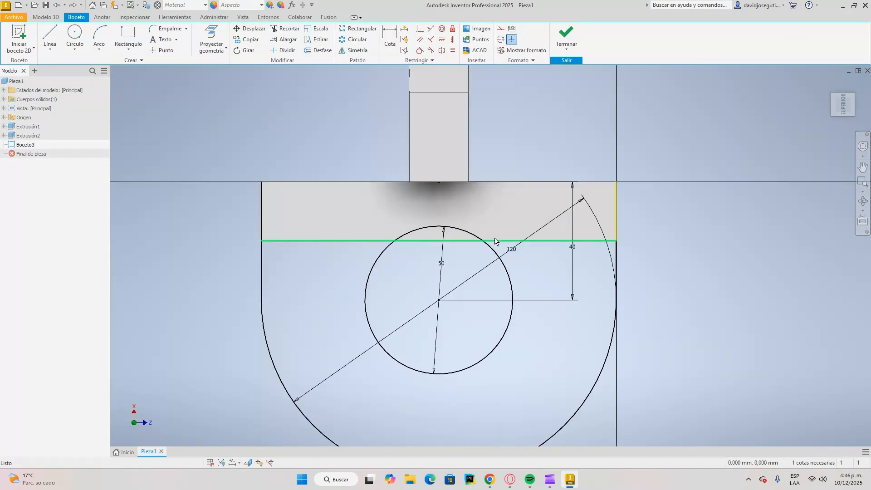
Try to close the lug outline with a single 120 mm line along the block's edge on the plate side
{"action": "left_click", "coordinate": [49, 36]}
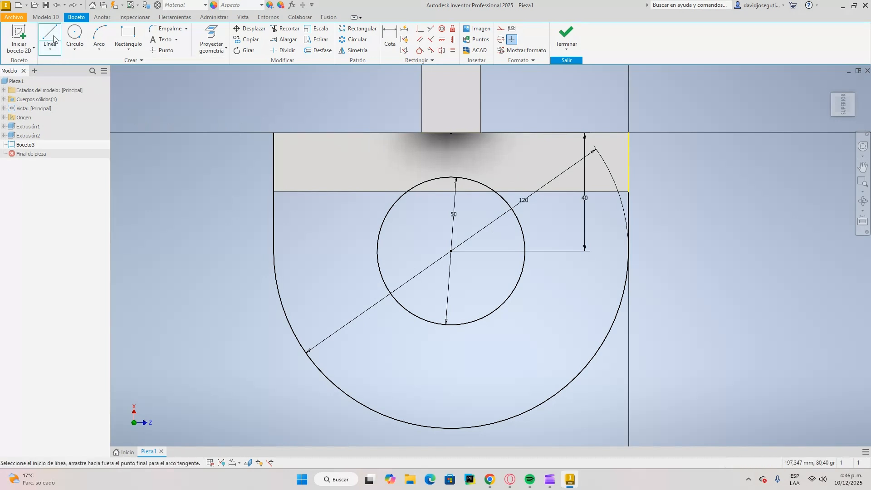
{"action": "left_click", "coordinate": [274, 132]}
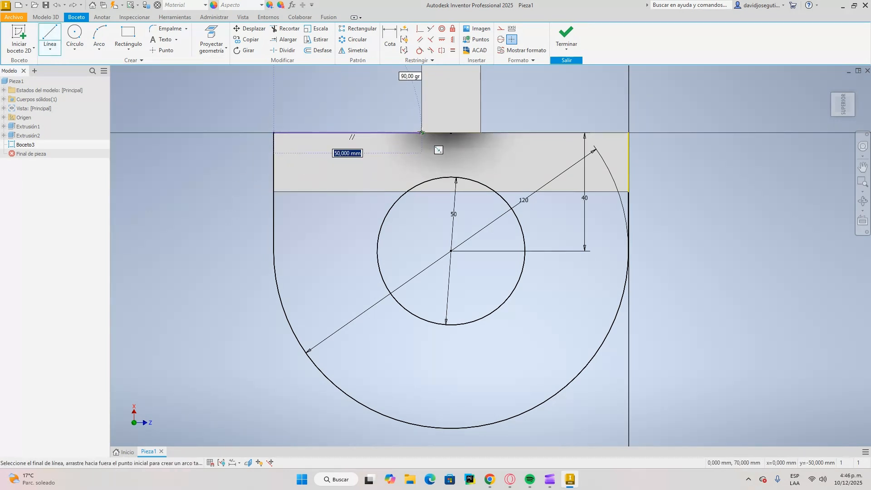
{"action": "left_click", "coordinate": [629, 134]}
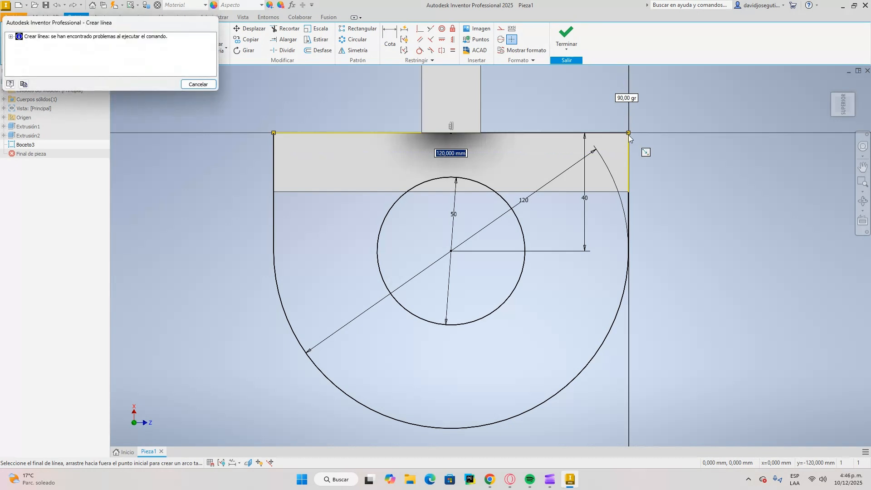
{"action": "left_click", "coordinate": [183, 85]}
Draw a line along the block's short side edge and continue it 50 mm along the plate-side edge to the plate's near corner
{"action": "left_click", "coordinate": [628, 191]}
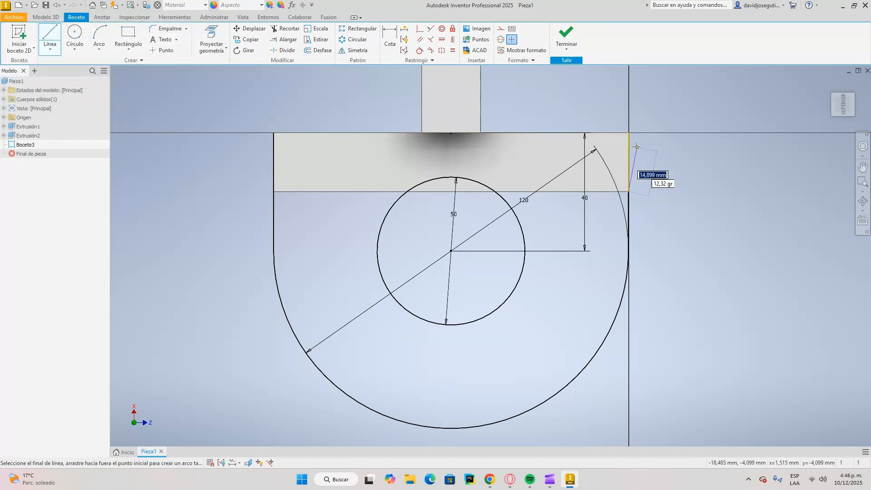
{"action": "key", "text": "Escape"}
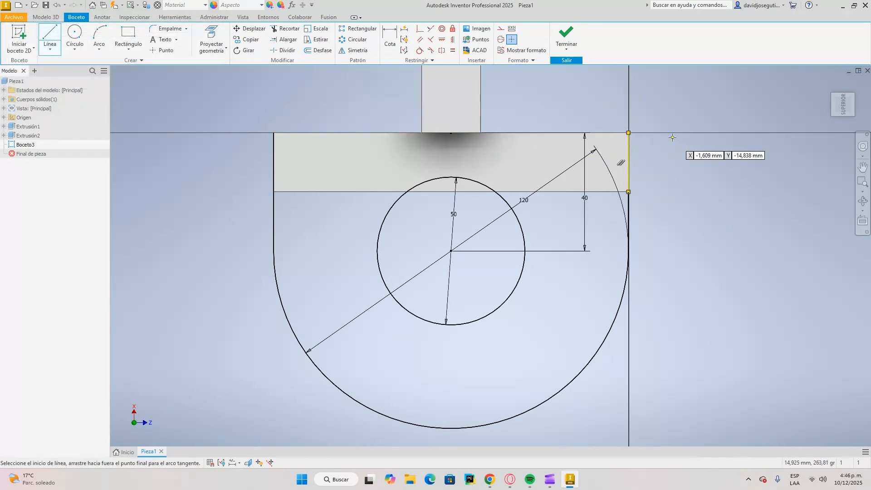
{"action": "left_click", "coordinate": [628, 133]}
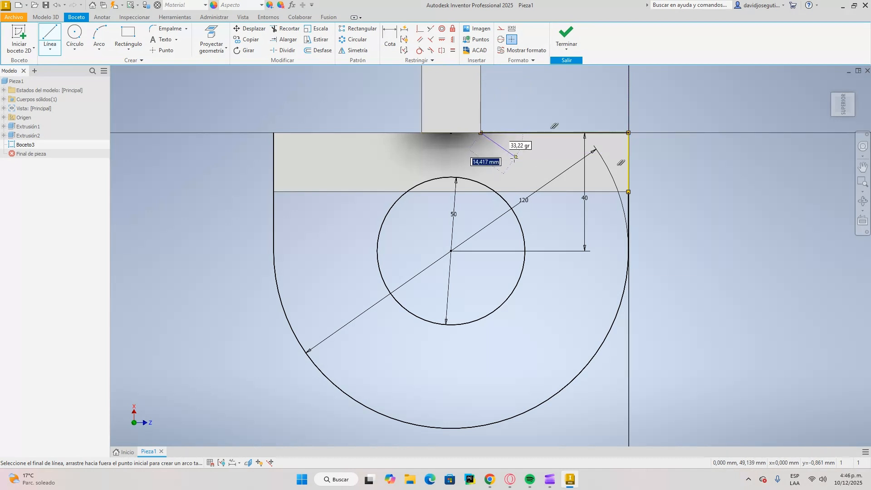
{"action": "key", "text": "Escape"}
Close the lug outline with a line across the plate's thickness and a 50 mm line to the block's opposite corner
{"action": "left_click", "coordinate": [42, 31]}
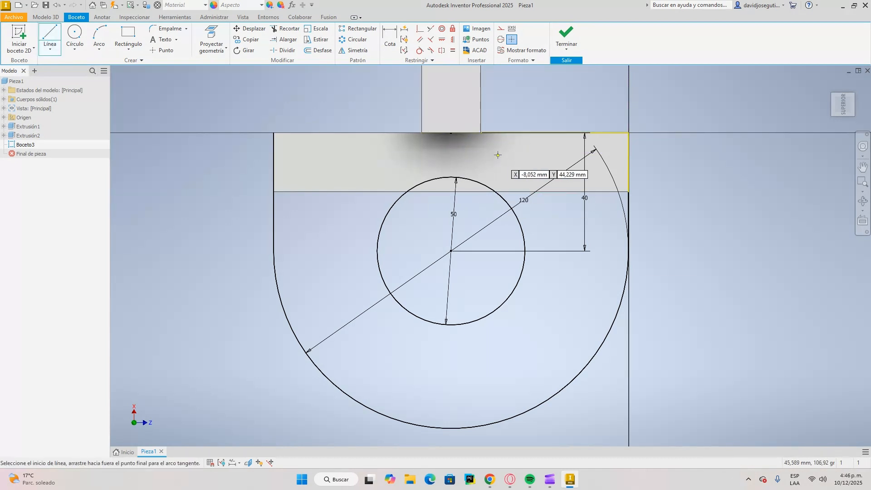
{"action": "left_click", "coordinate": [481, 133]}
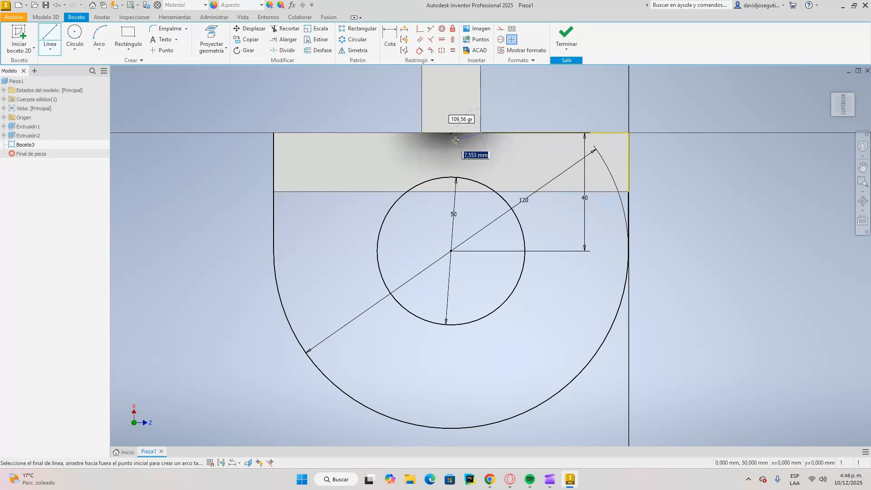
{"action": "left_click", "coordinate": [422, 133]}
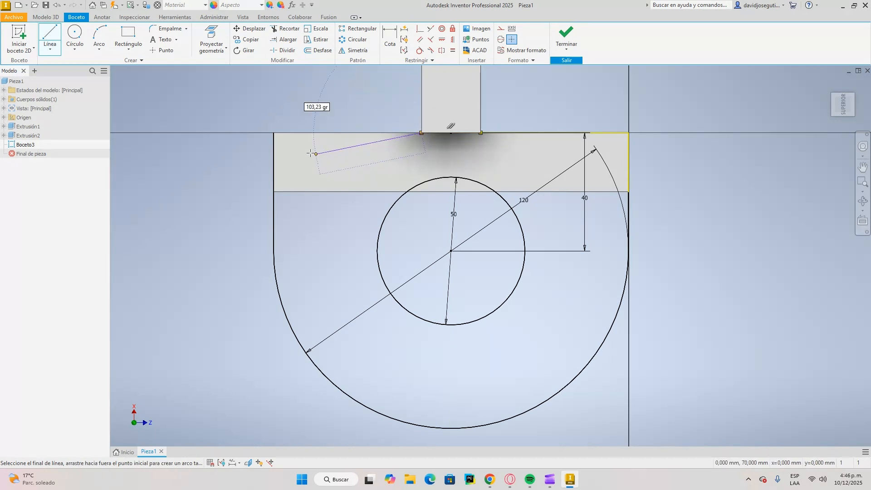
{"action": "left_click", "coordinate": [273, 133]}
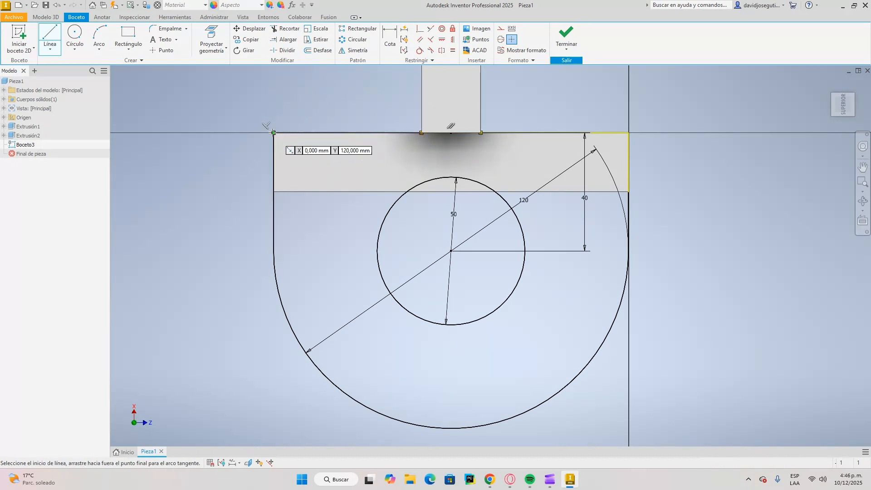
Finish the sketch and extrude the lug profile around the hole 20 mm upward, joined to the block
{"action": "left_click", "coordinate": [562, 38]}
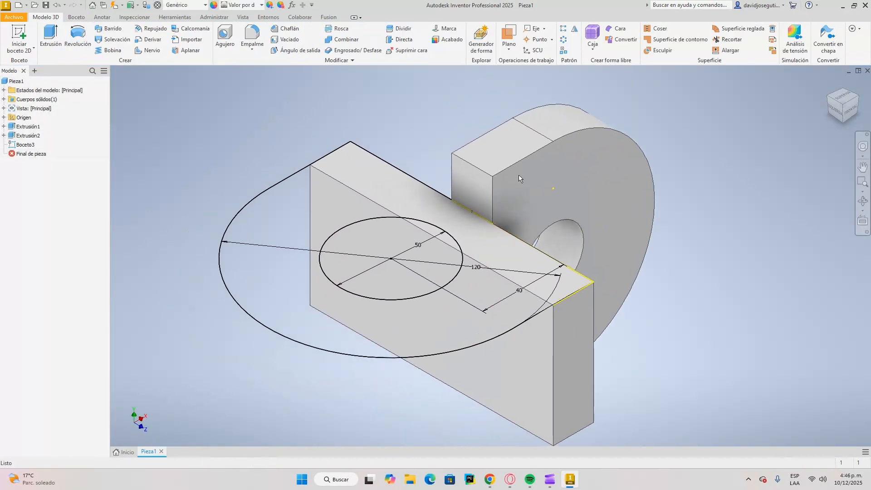
{"action": "left_click", "coordinate": [50, 39]}
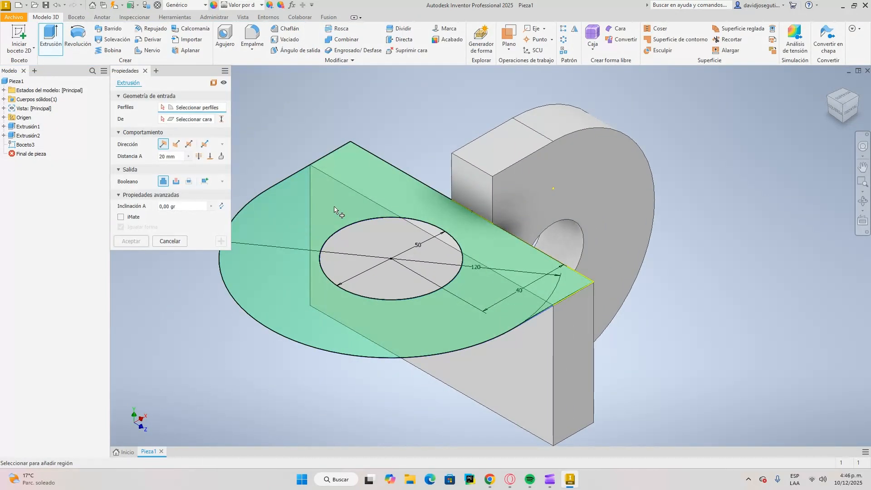
{"action": "left_click", "coordinate": [137, 242]}
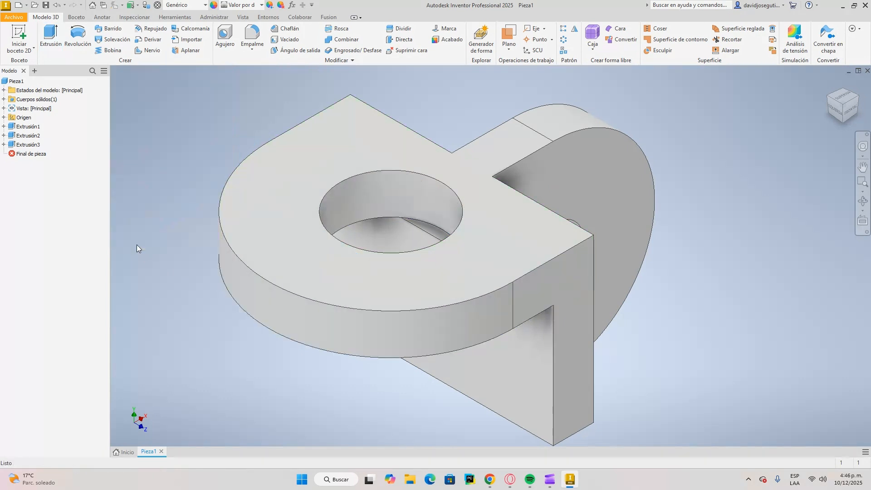
Start a new sketch on the block's bottom face
{"action": "middle_click_drag", "start_coordinate": [208, 290], "coordinate": [271, 267]}
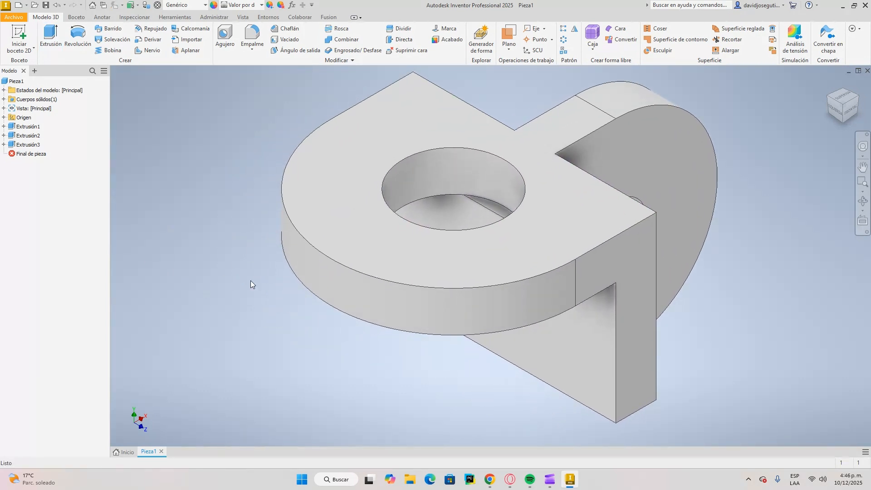
{"action": "scroll", "coordinate": [250, 280], "scroll_direction": "up", "scroll_amount": 3}
{"action": "middle_click_drag", "start_coordinate": [226, 299], "coordinate": [280, 293]}
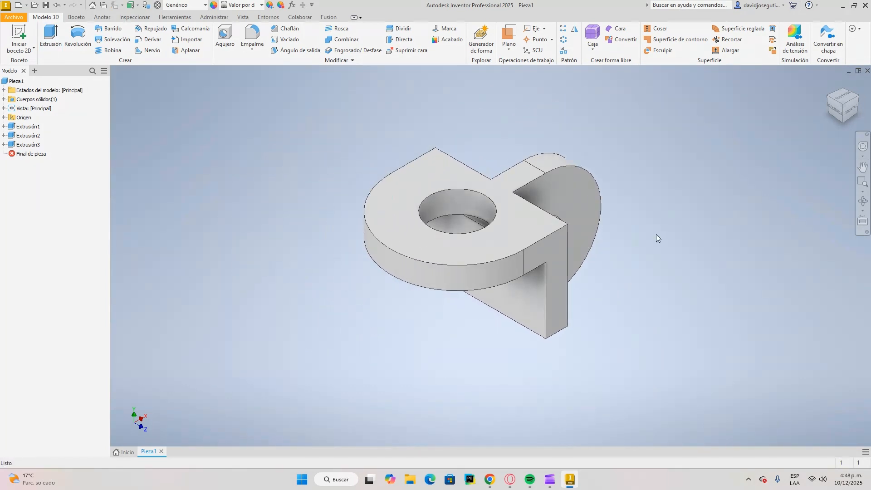
{"action": "left_click", "coordinate": [843, 123]}
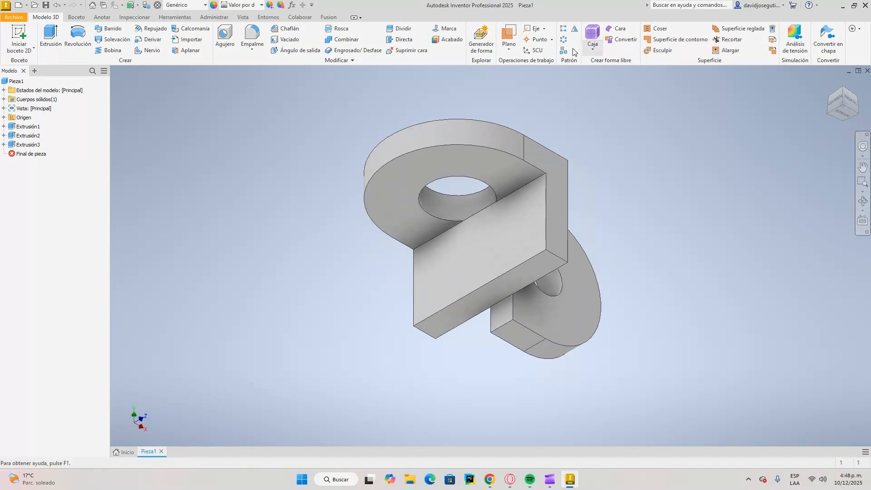
{"action": "left_click", "coordinate": [29, 32]}
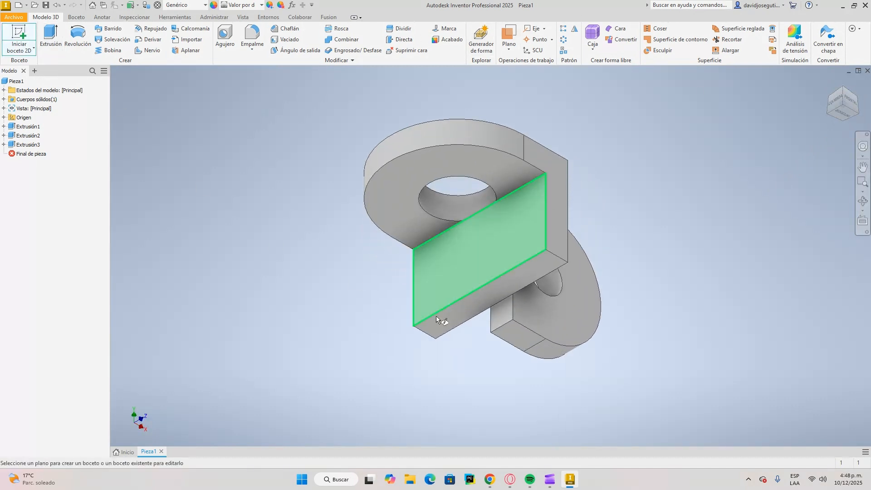
{"action": "left_click", "coordinate": [505, 283]}
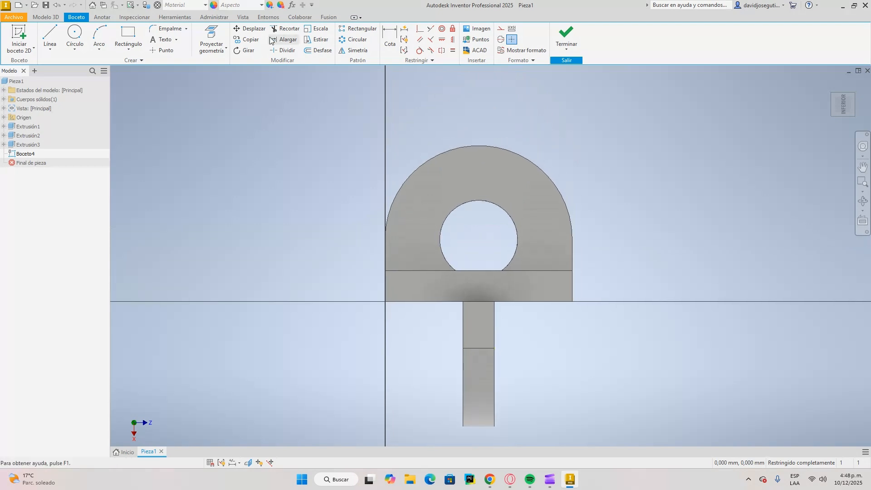
Draw two circles of 50 mm and 120 mm diameter concentric with the upper lug's hole, matching its hole and rounded edge
{"action": "left_click", "coordinate": [74, 34]}
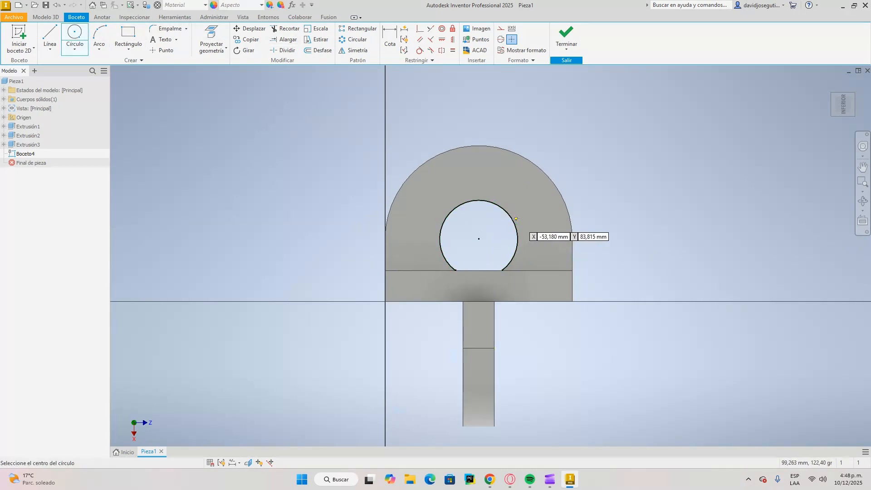
{"action": "left_click", "coordinate": [479, 240]}
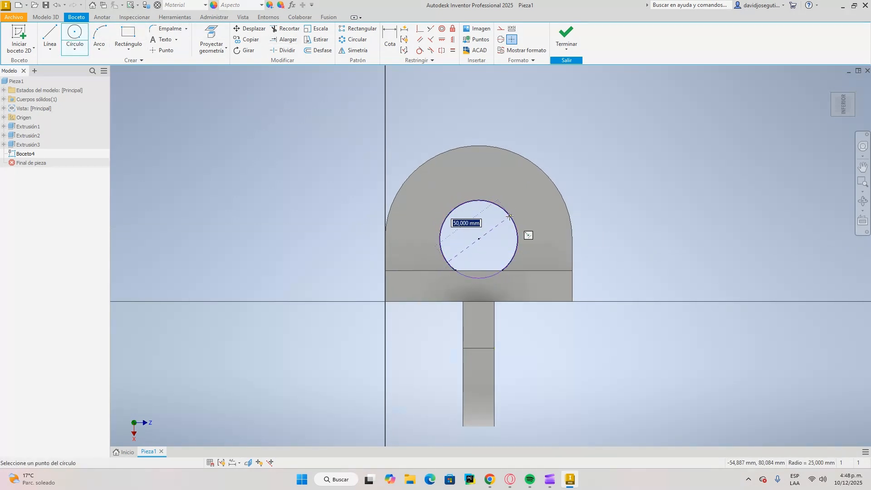
{"action": "left_click", "coordinate": [519, 236]}
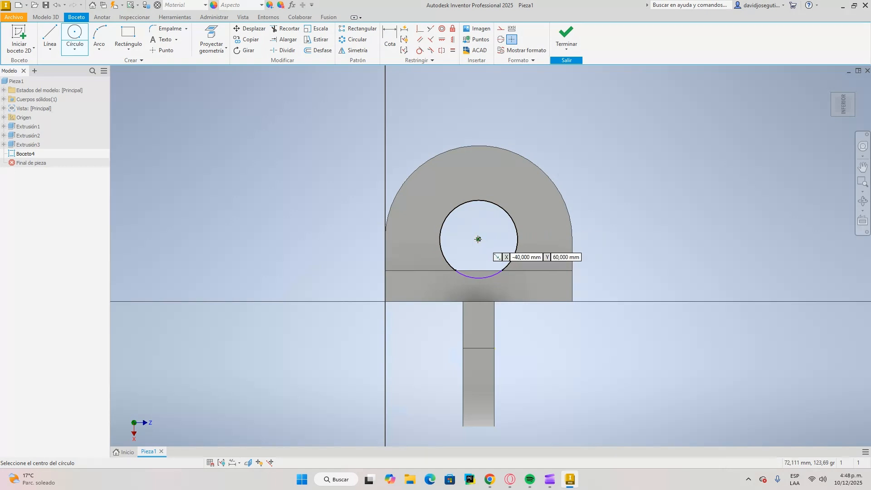
{"action": "left_click", "coordinate": [478, 239]}
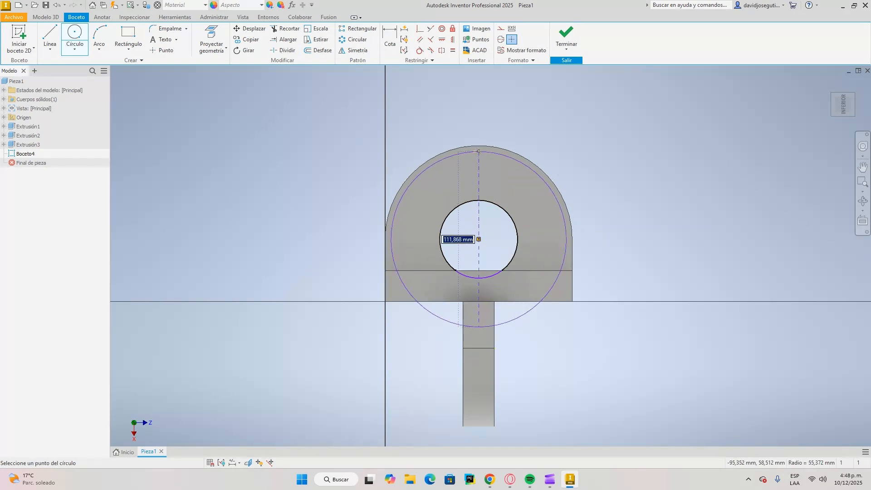
{"action": "left_click", "coordinate": [478, 146]}
Draw a line from the 120 mm circle to the block's corner, 120 mm along the plate-side edge, and back to the circle's opposite side
{"action": "left_click", "coordinate": [50, 39]}
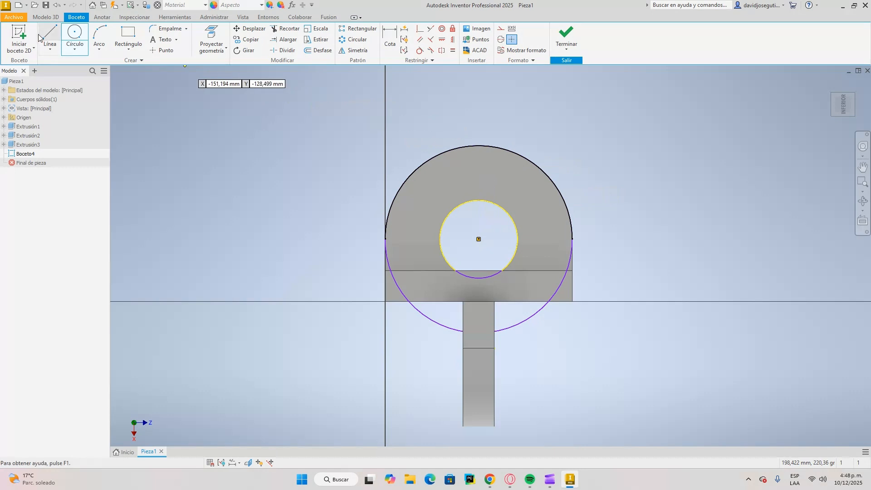
{"action": "left_click", "coordinate": [385, 239]}
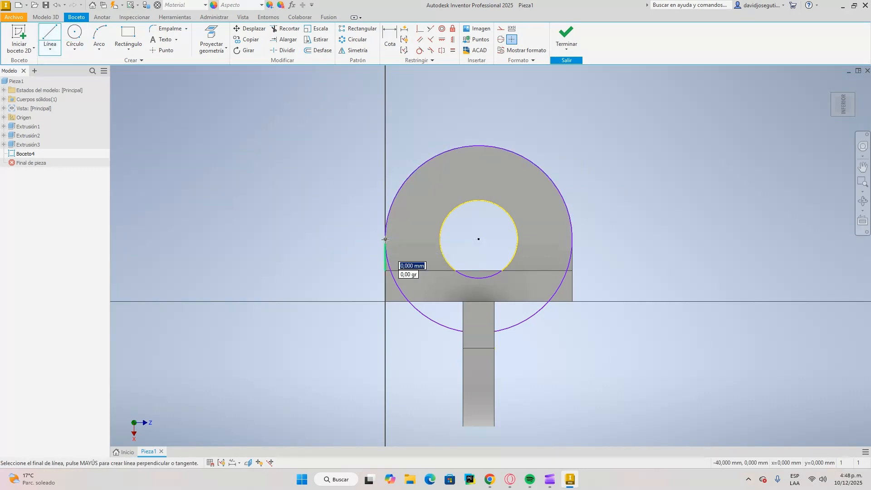
{"action": "left_click", "coordinate": [385, 302]}
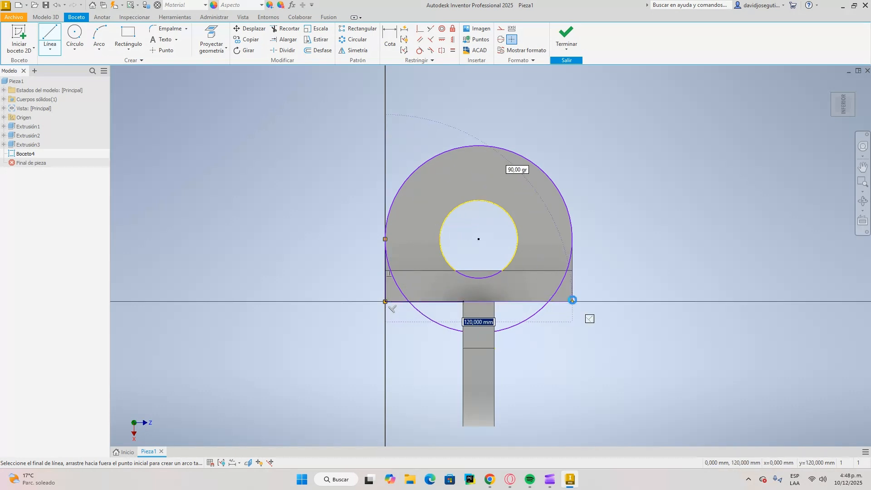
{"action": "left_click", "coordinate": [573, 301]}
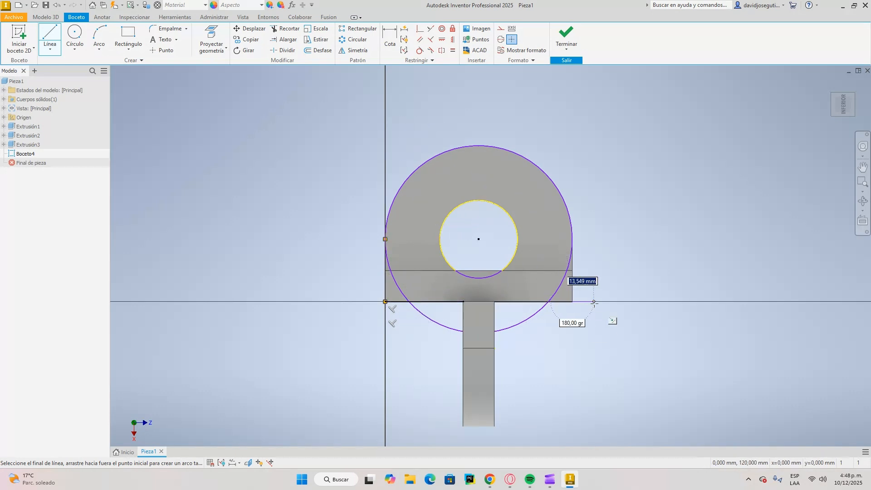
{"action": "double_click", "coordinate": [574, 237]}
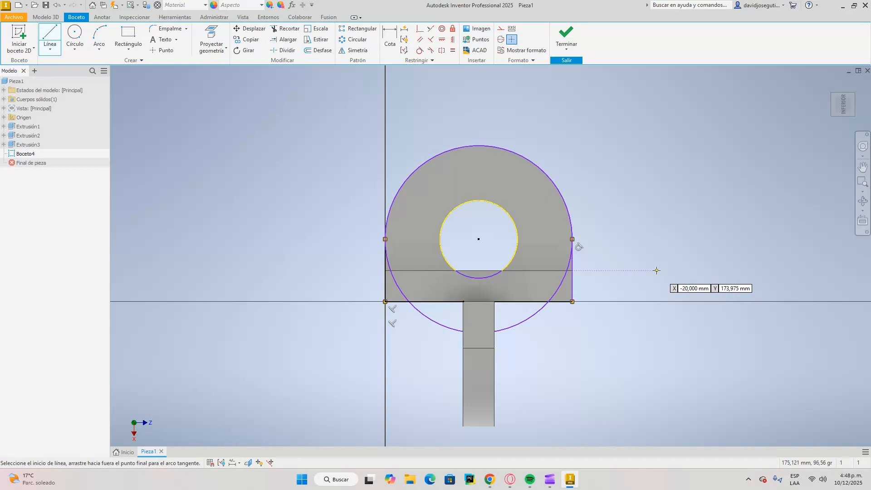
Trim the 120 mm circle's arc on the plate side between the straight sides and finish the sketch
{"action": "left_click", "coordinate": [290, 28]}
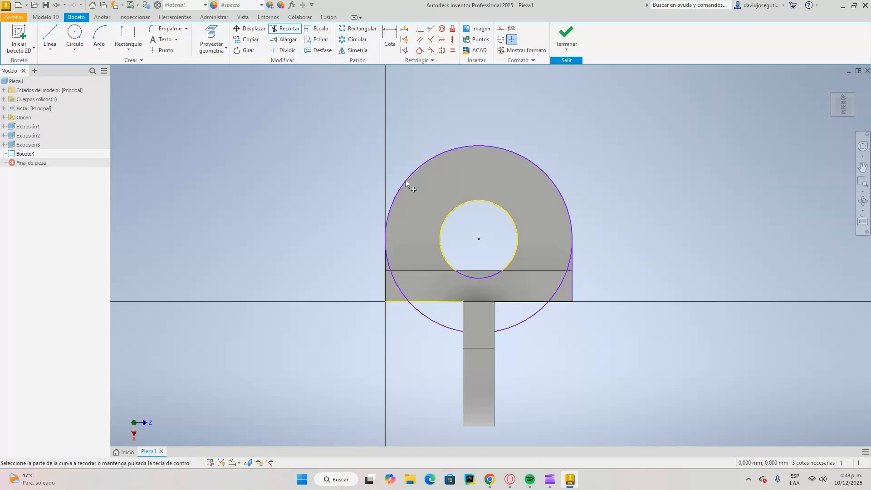
{"action": "left_click", "coordinate": [431, 321]}
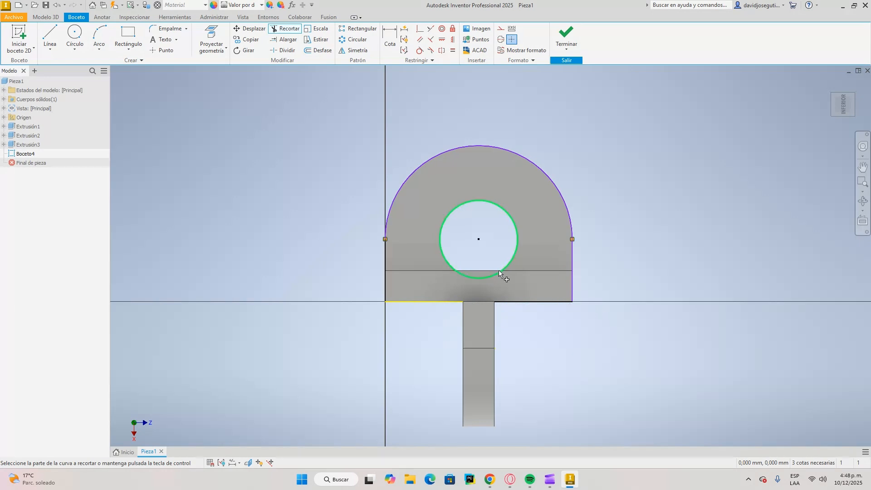
{"action": "left_click", "coordinate": [568, 34]}
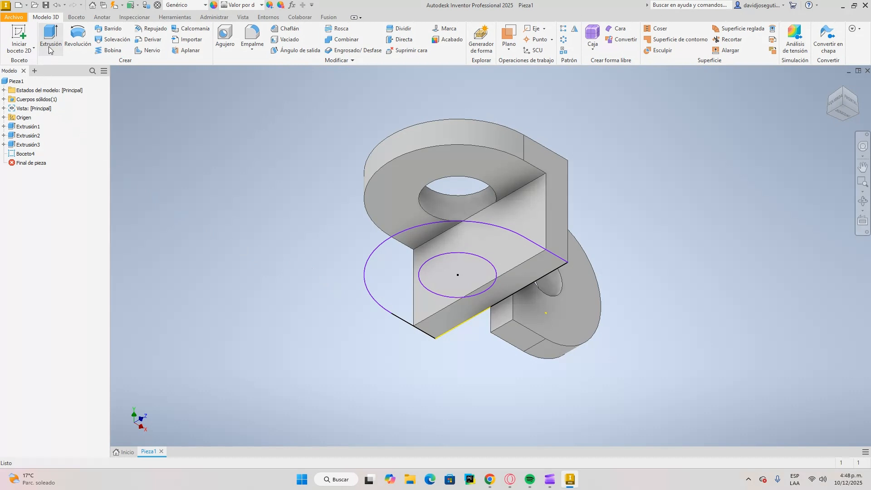
Extrude the lower lug profile around its hole 20 mm downward, joined to the block
{"action": "left_click", "coordinate": [50, 41]}
{"action": "left_click", "coordinate": [464, 244]}
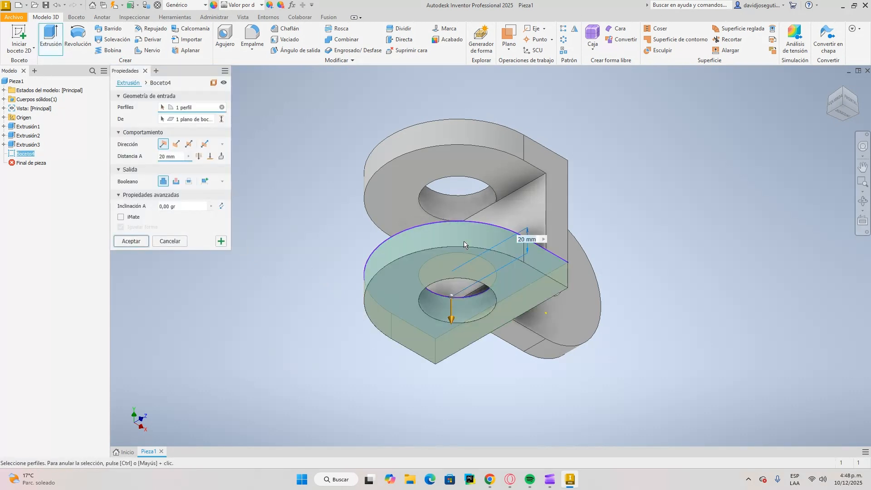
{"action": "left_click", "coordinate": [130, 242]}
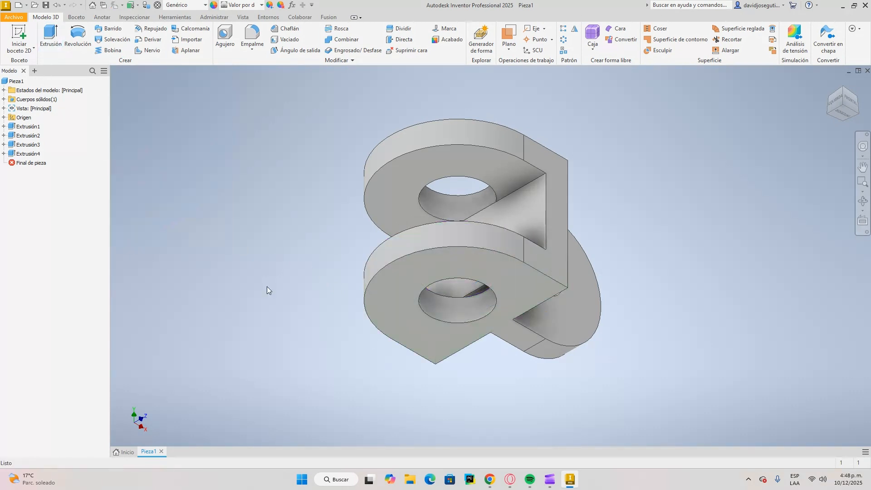
Apply the Verde oscuro appearance from the Inventor material library to the whole bracket
{"action": "left_click", "coordinate": [830, 84]}
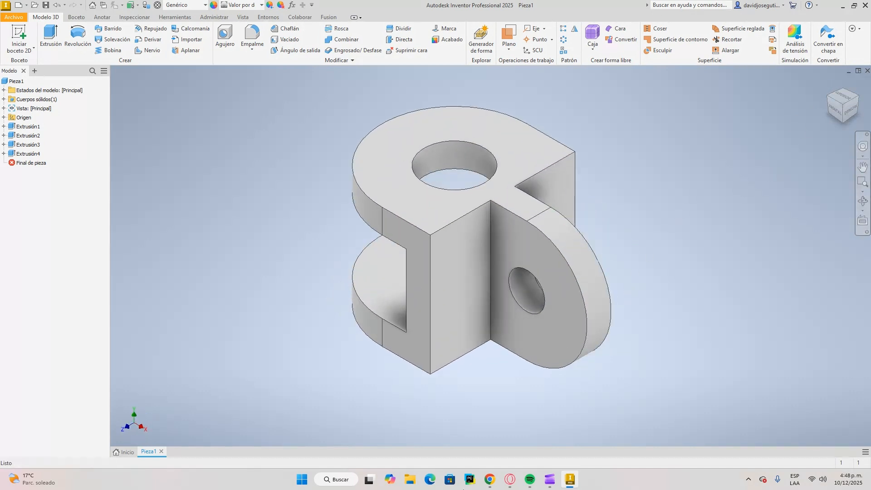
{"action": "mouse_move", "coordinate": [405, 386]}
{"action": "middle_mouse_down", "text": "shift"}
{"action": "mouse_move", "coordinate": [478, 361]}
{"action": "mouse_move", "coordinate": [597, 360]}
{"action": "mouse_move", "coordinate": [719, 317]}
{"action": "mouse_move", "coordinate": [818, 350]}
{"action": "mouse_move", "coordinate": [818, 313]}
{"action": "middle_mouse_up", "text": "shift"}
{"action": "left_click", "coordinate": [829, 85]}
{"action": "left_click", "coordinate": [254, 5]}
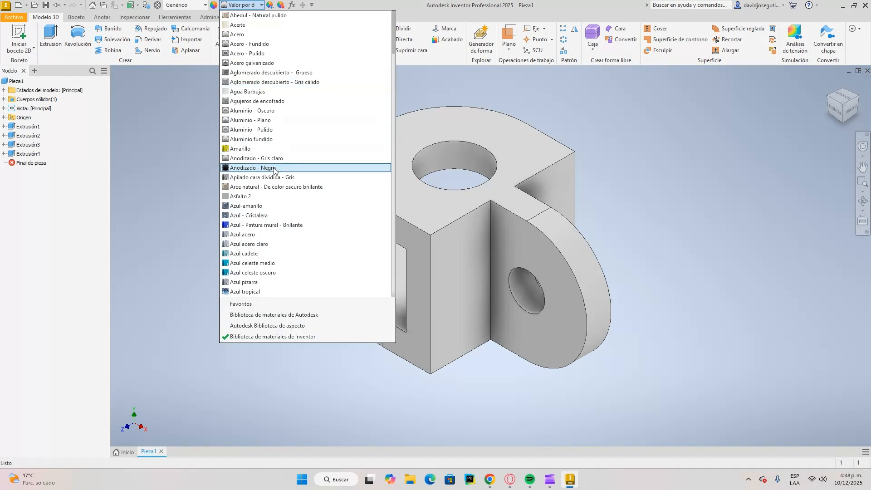
{"action": "scroll", "coordinate": [273, 169], "scroll_direction": "down", "scroll_amount": 15}
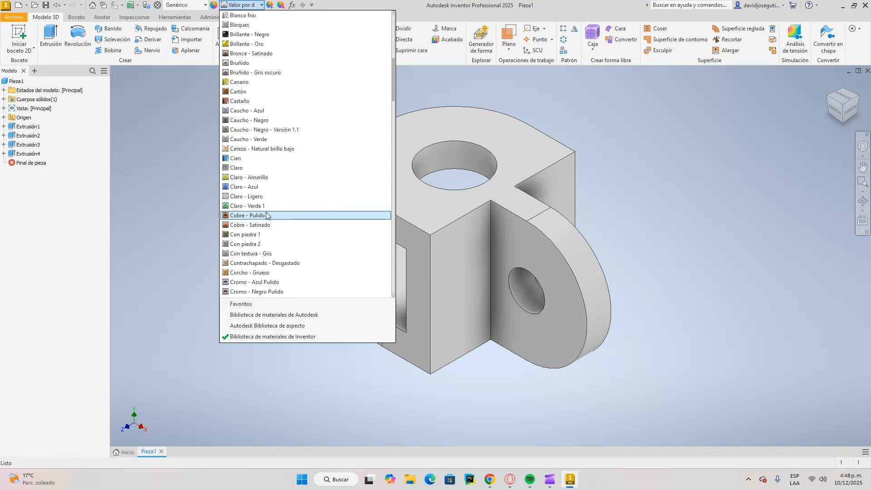
{"action": "scroll", "coordinate": [272, 220], "scroll_direction": "down", "scroll_amount": 20}
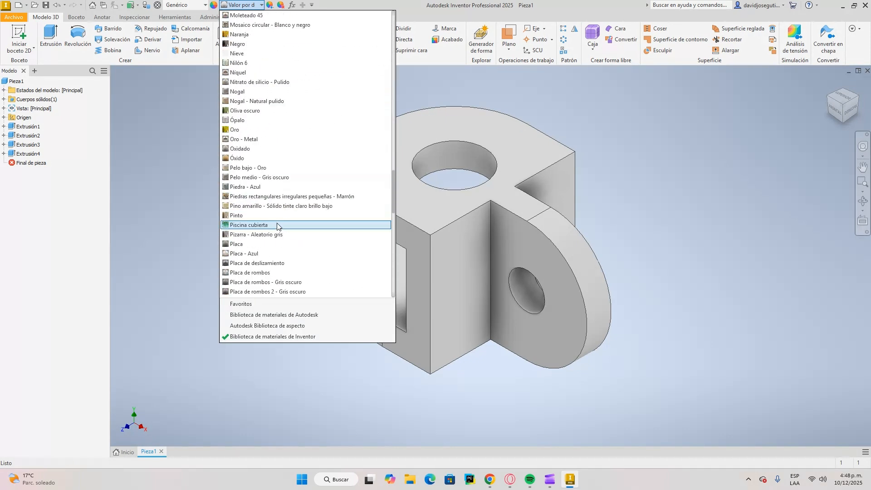
{"action": "scroll", "coordinate": [277, 226], "scroll_direction": "down", "scroll_amount": 20}
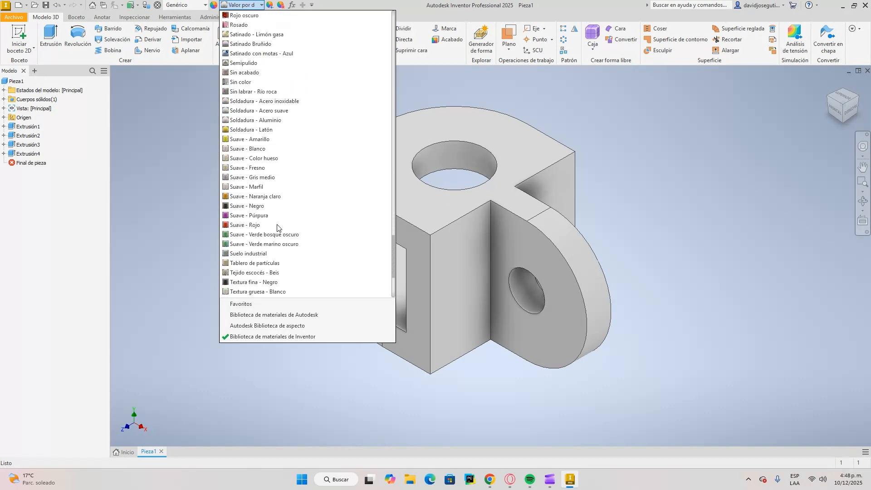
{"action": "scroll", "coordinate": [277, 226], "scroll_direction": "down", "scroll_amount": 5}
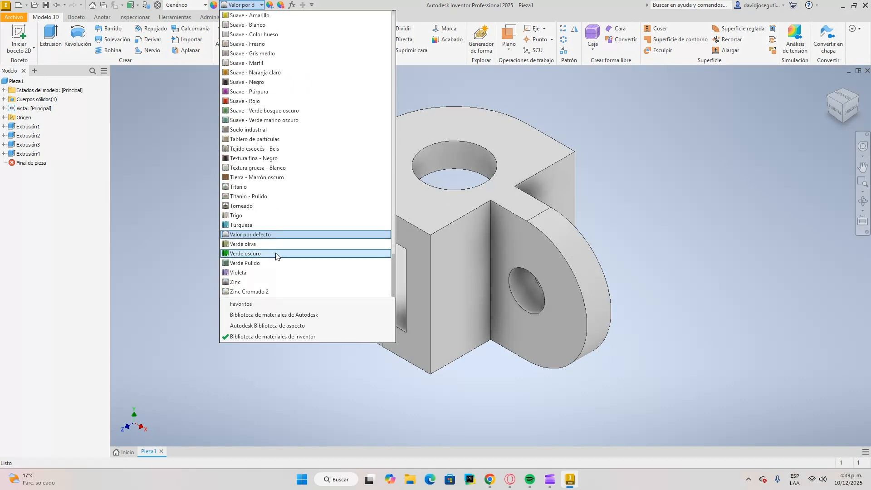
{"action": "left_click", "coordinate": [275, 254]}
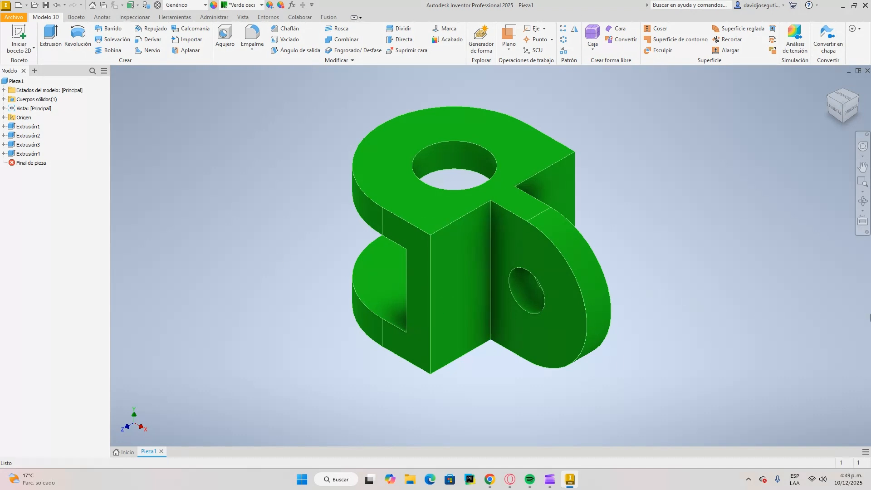
Inspect the green bracket from several angles and return to the home view
{"action": "middle_click_drag", "start_coordinate": [690, 282], "coordinate": [782, 236], "text": "shift"}
{"action": "mouse_move", "coordinate": [584, 333]}
{"action": "middle_mouse_down", "text": "shift"}
{"action": "mouse_move", "coordinate": [562, 329]}
{"action": "mouse_move", "coordinate": [587, 295]}
{"action": "mouse_move", "coordinate": [687, 271]}
{"action": "mouse_move", "coordinate": [731, 251]}
{"action": "mouse_move", "coordinate": [757, 214]}
{"action": "mouse_move", "coordinate": [766, 223]}
{"action": "middle_mouse_up", "text": "shift"}
{"action": "middle_click_drag", "start_coordinate": [501, 335], "coordinate": [822, 102], "text": "shift"}
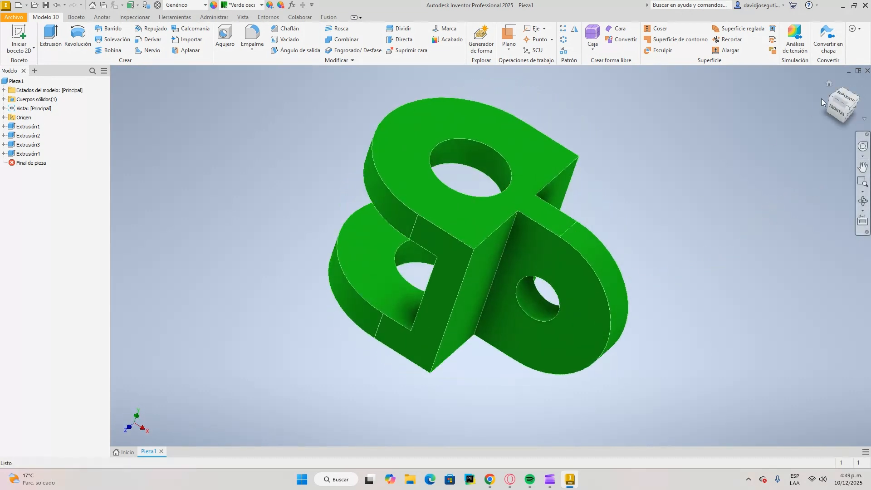
{"action": "left_click", "coordinate": [828, 85]}
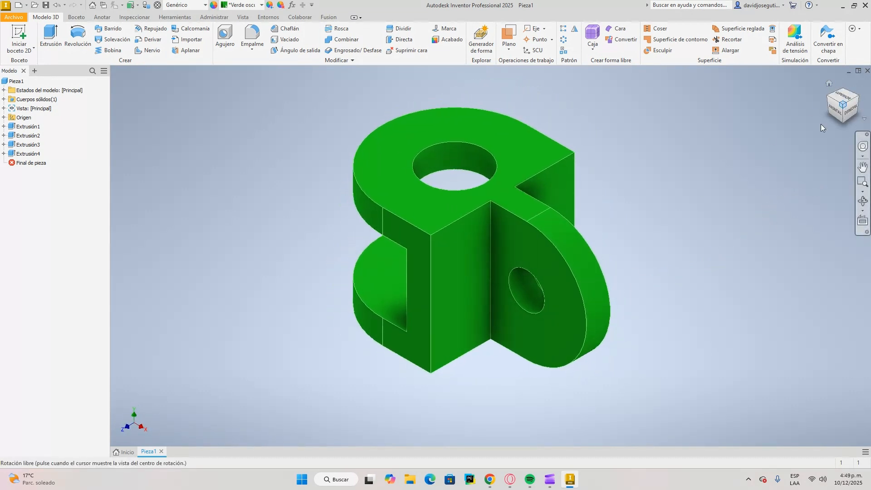